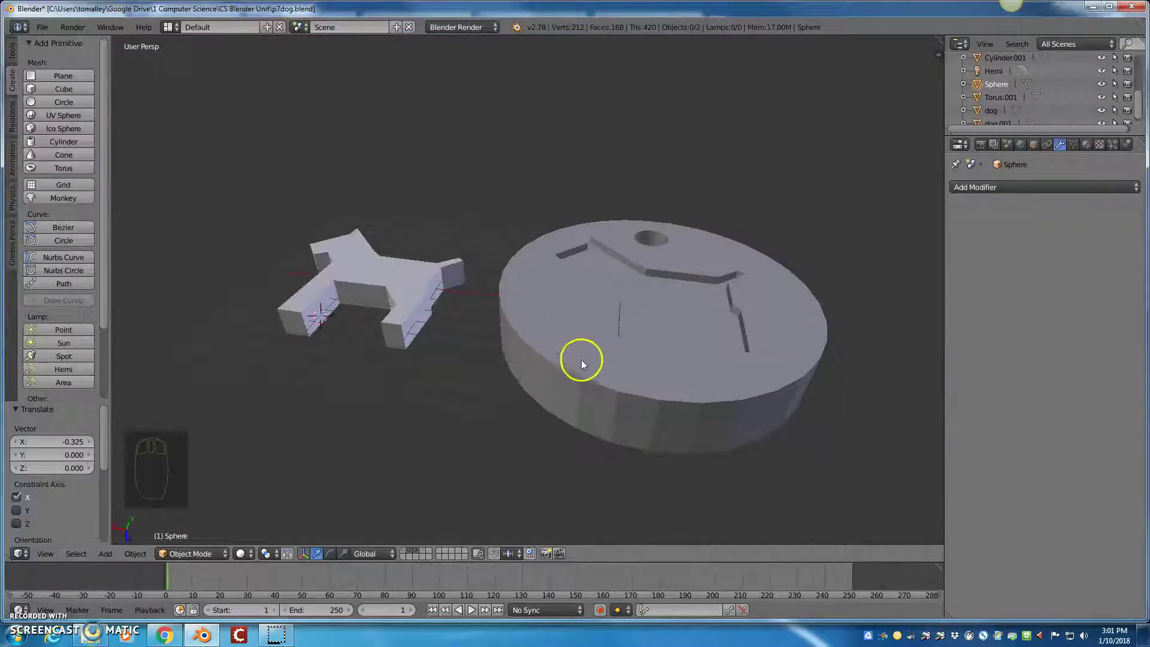
# Step: Open the round disc in Edit Mode, switch to edge selection and deselect all of its geometry
pyautogui.moveTo(566, 369); pyautogui.dragTo(574, 392, button='middle')
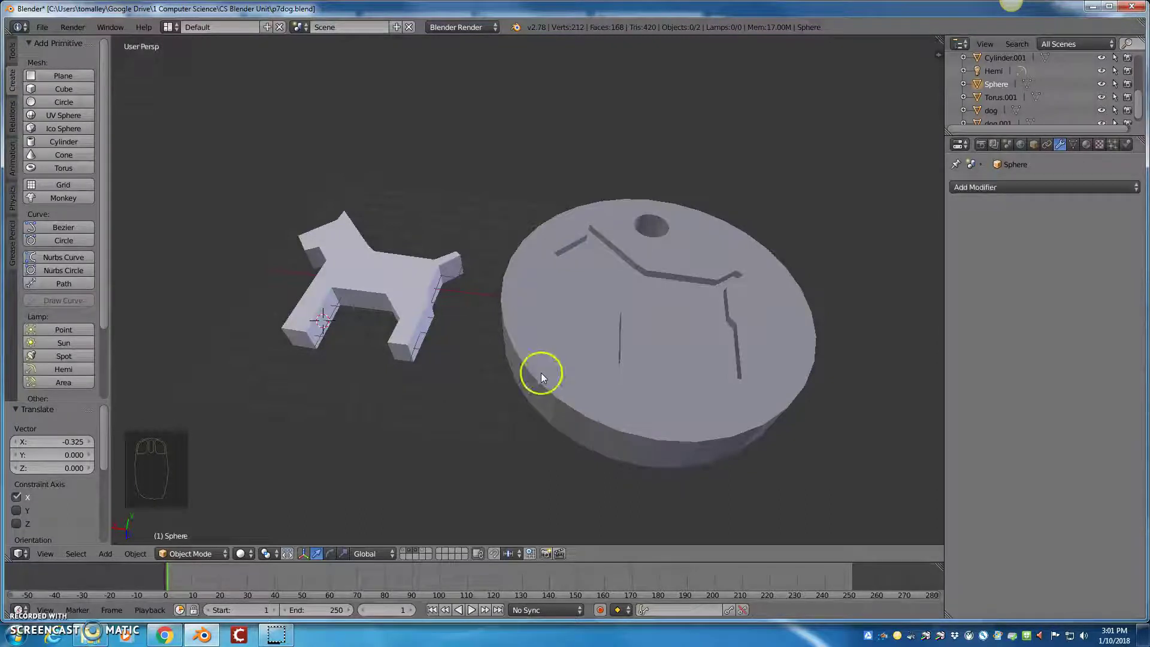
pyautogui.rightClick(556, 360)
pyautogui.rightClick(723, 259)
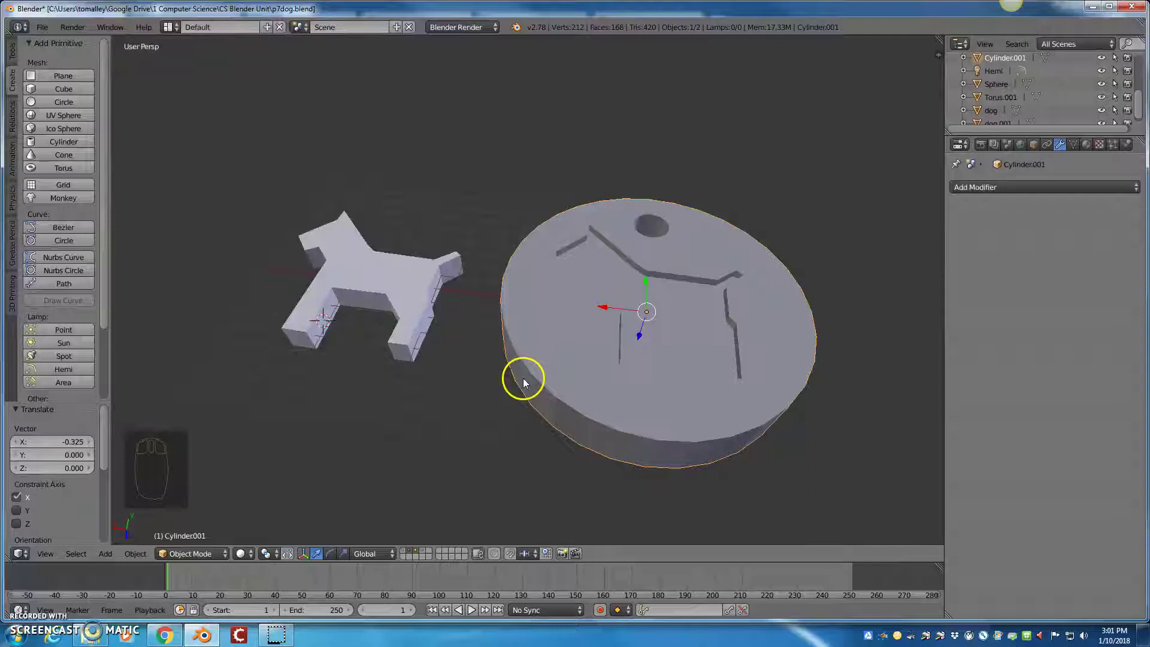
pyautogui.press('Tab')
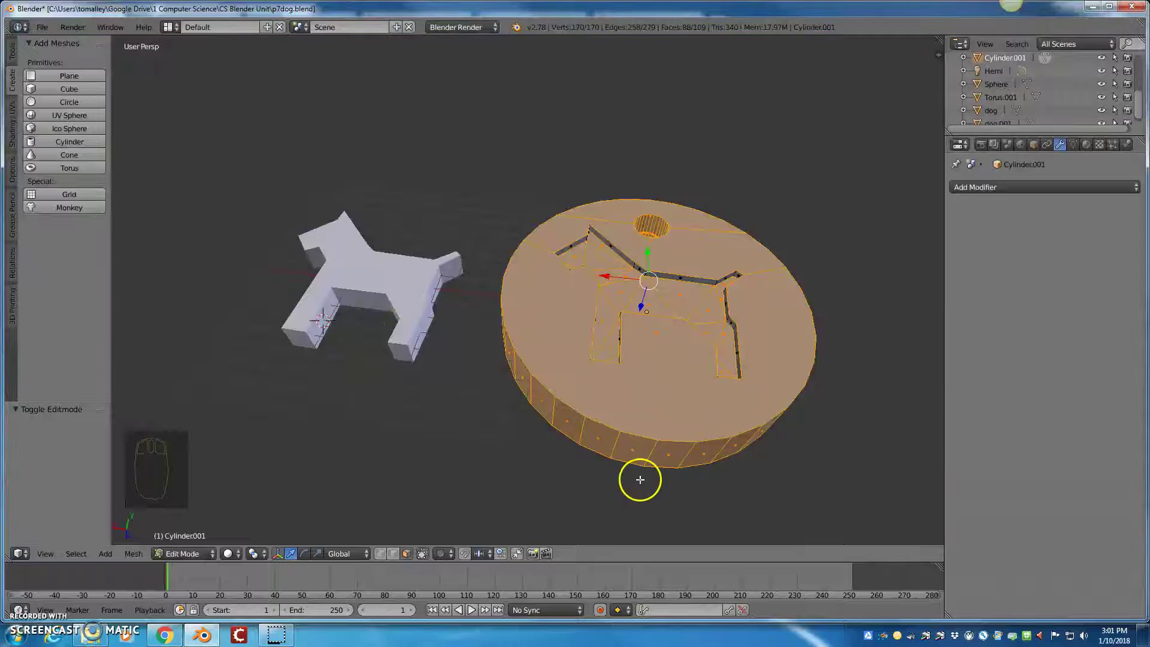
pyautogui.click(393, 554)
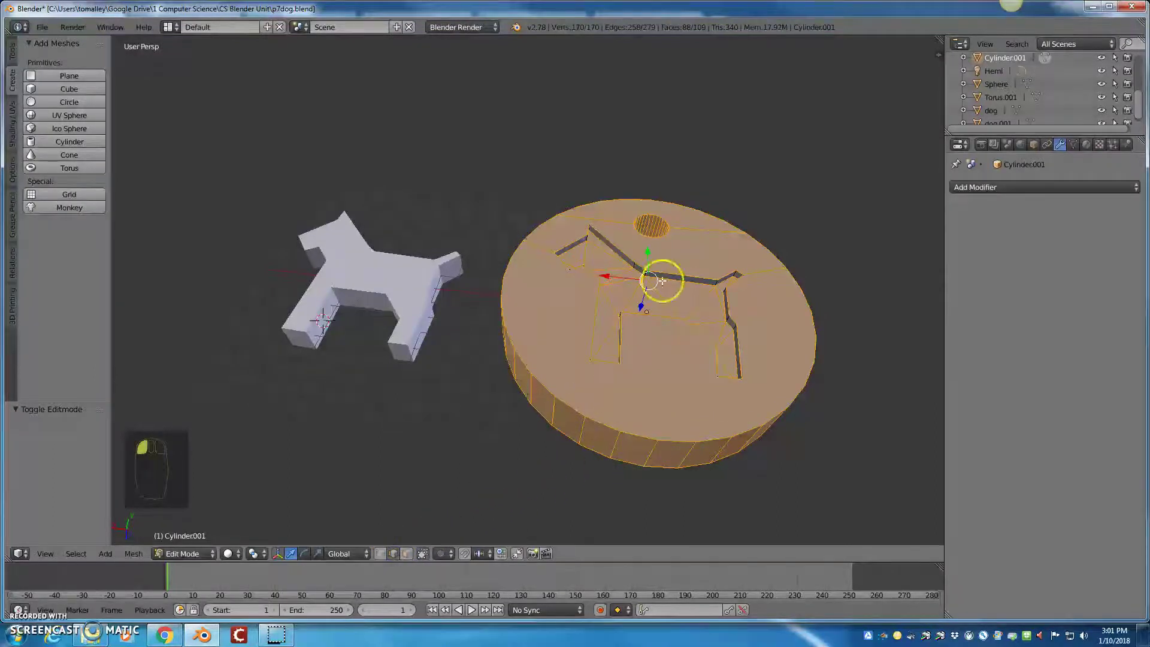
pyautogui.press('a')
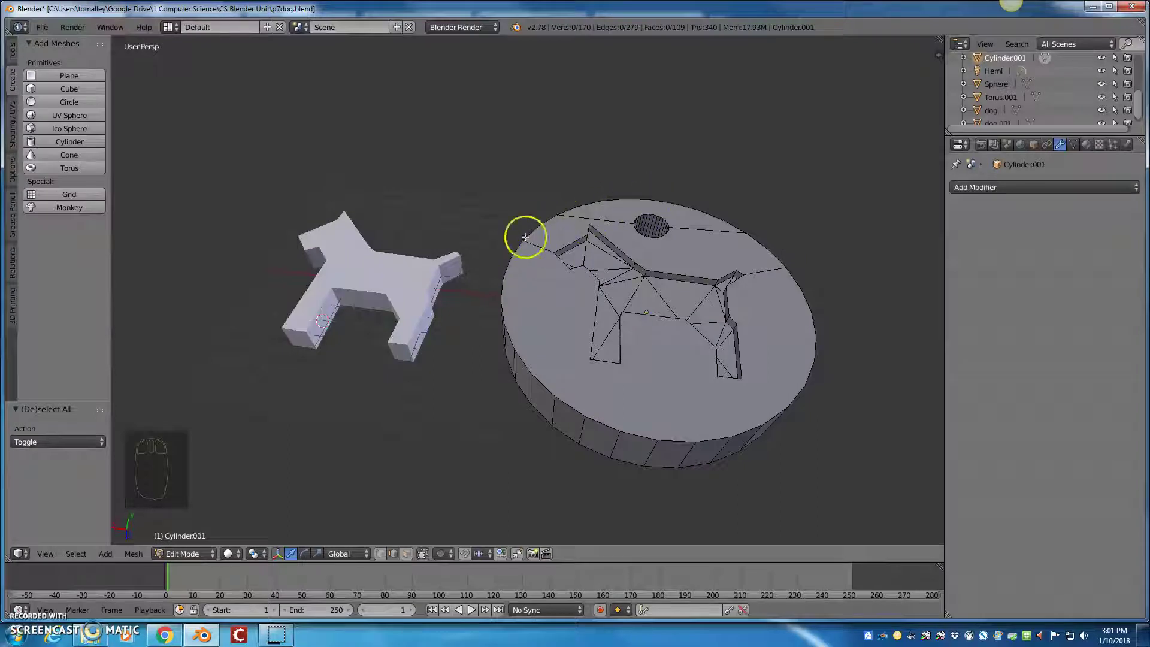
# Step: Select the complete outer rim edge of the disc's engraved face, including the edges around the end with the hole
pyautogui.keyDown('alt'); pyautogui.rightClick(525, 364); pyautogui.keyUp('alt')
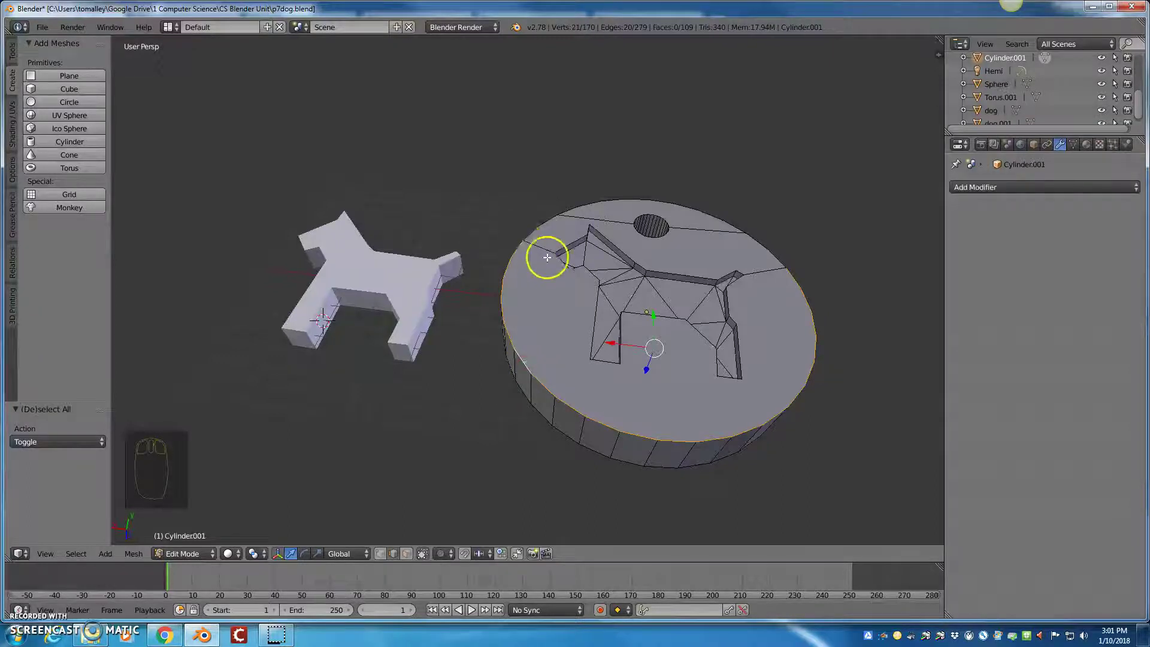
pyautogui.scroll(2, 538, 254)
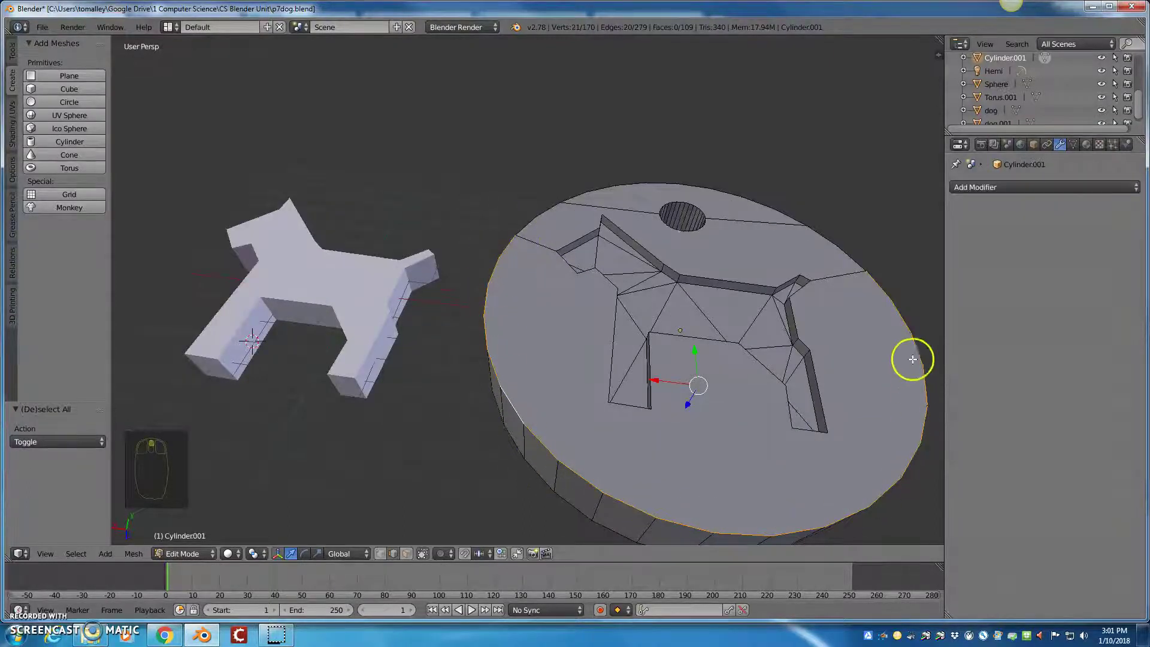
pyautogui.moveTo(860, 259); pyautogui.dragTo(898, 347, button='middle')
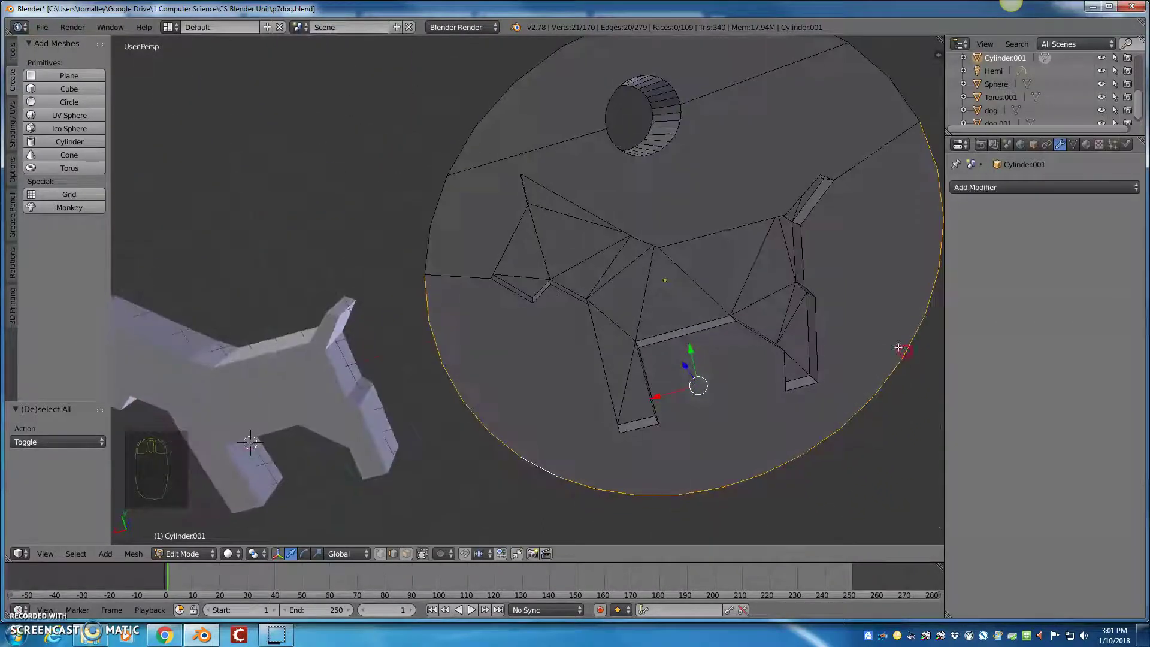
pyautogui.moveTo(665, 187); pyautogui.dragTo(640, 257, button='middle')
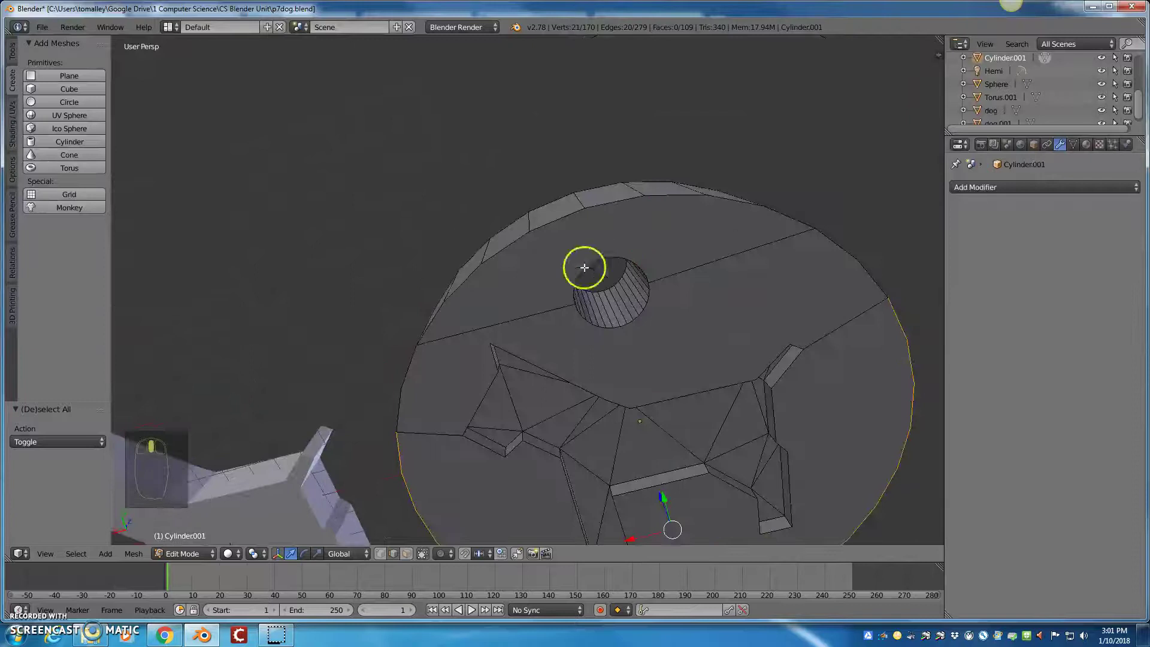
pyautogui.keyDown('shift'); pyautogui.rightClick(405, 393); pyautogui.keyUp('shift')
pyautogui.keyDown('shift'); pyautogui.rightClick(429, 327); pyautogui.keyUp('shift')
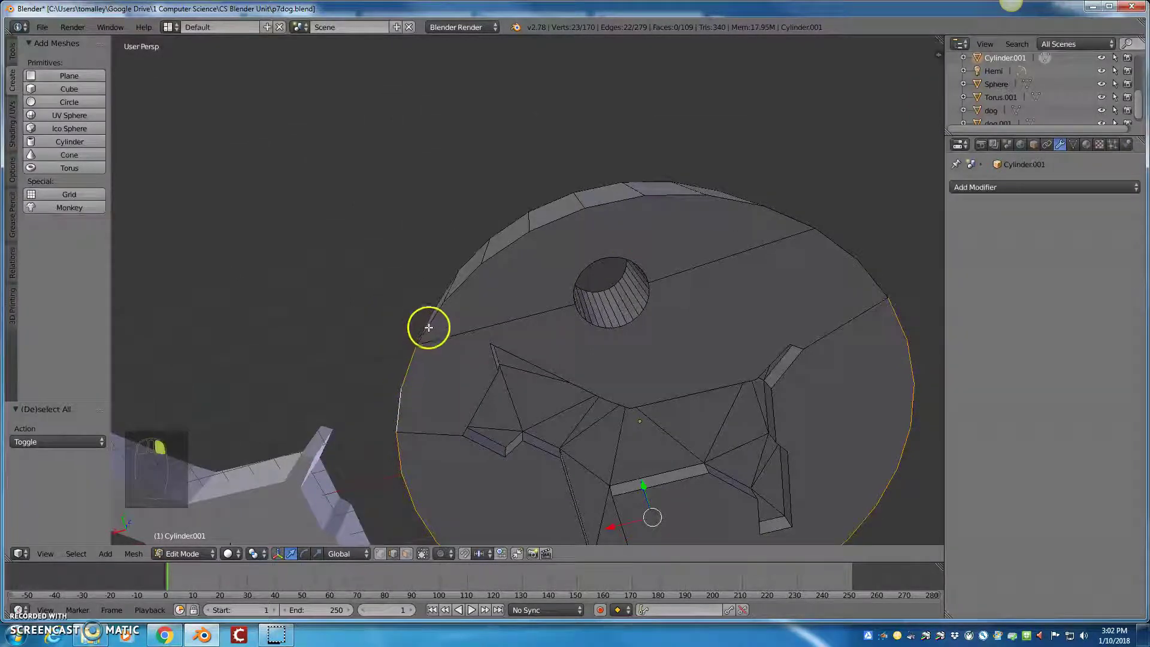
pyautogui.keyDown('ctrl'); pyautogui.rightClick(833, 243); pyautogui.keyUp('ctrl')
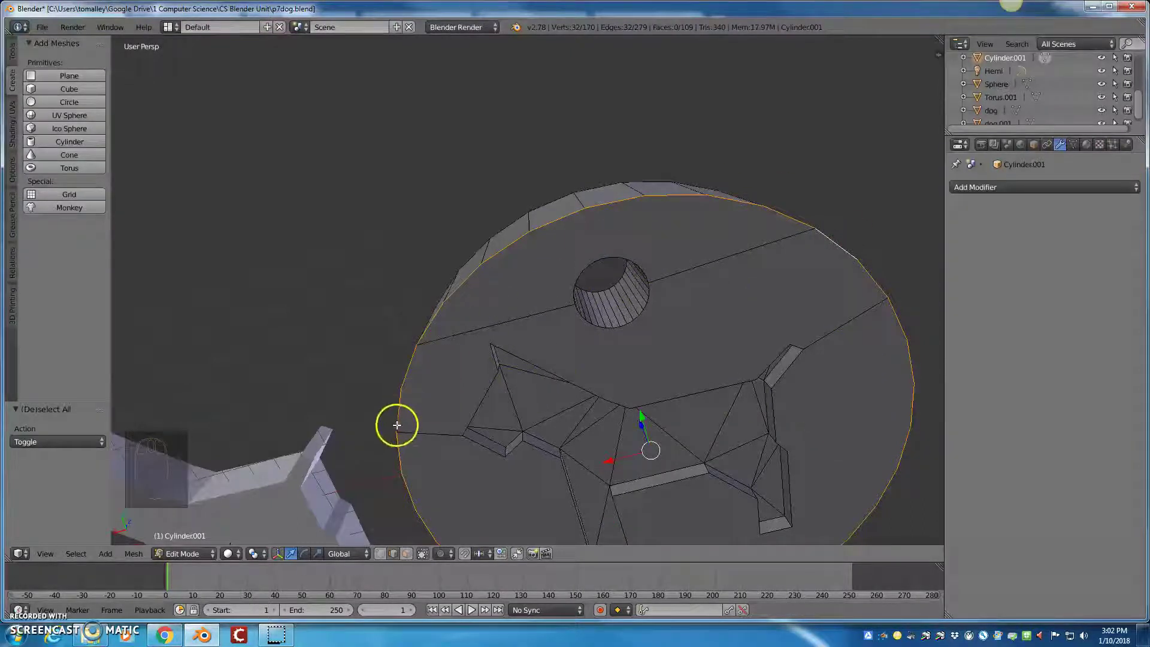
pyautogui.moveTo(601, 429); pyautogui.dragTo(576, 360, button='middle')
pyautogui.scroll(-2, 576, 360)
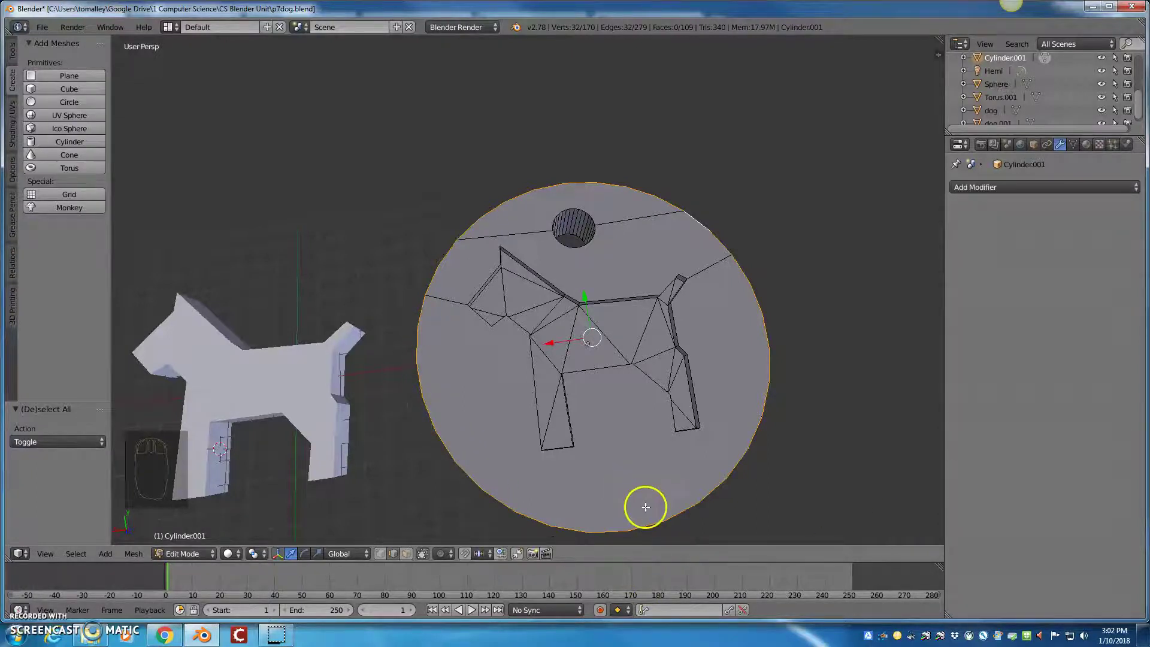
pyautogui.moveTo(644, 507); pyautogui.dragTo(674, 414, button='middle')
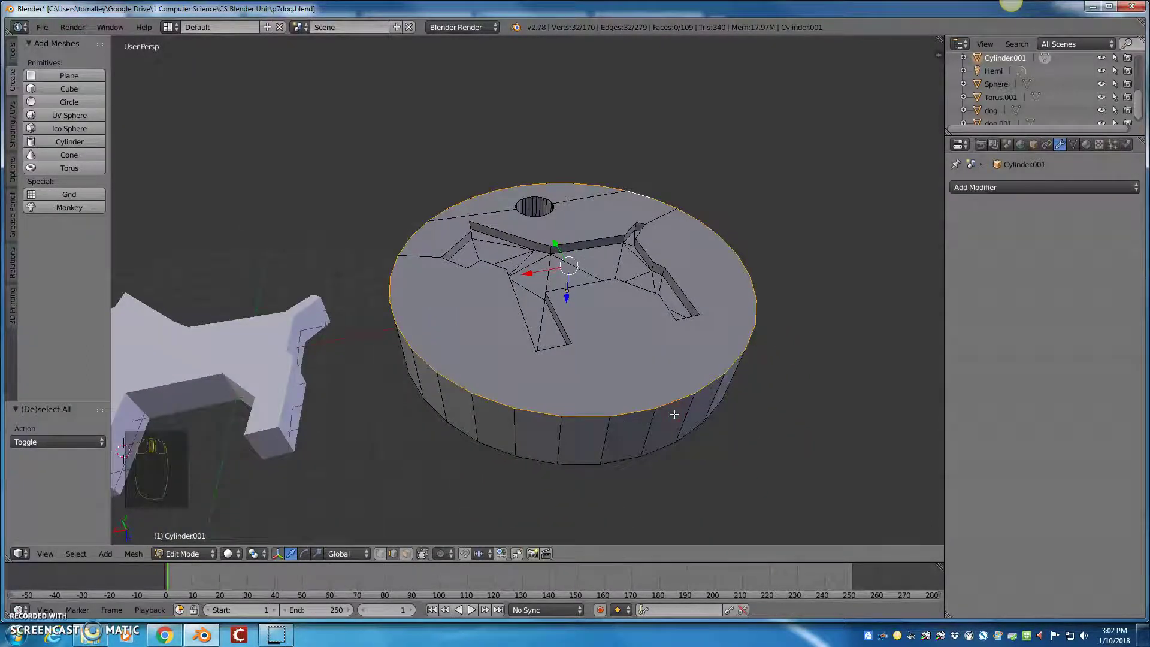
# Step: Try to bevel the selected rim edges with an offset of about 0.361 and 1 segment
pyautogui.hotkey('ctrl', 'b')
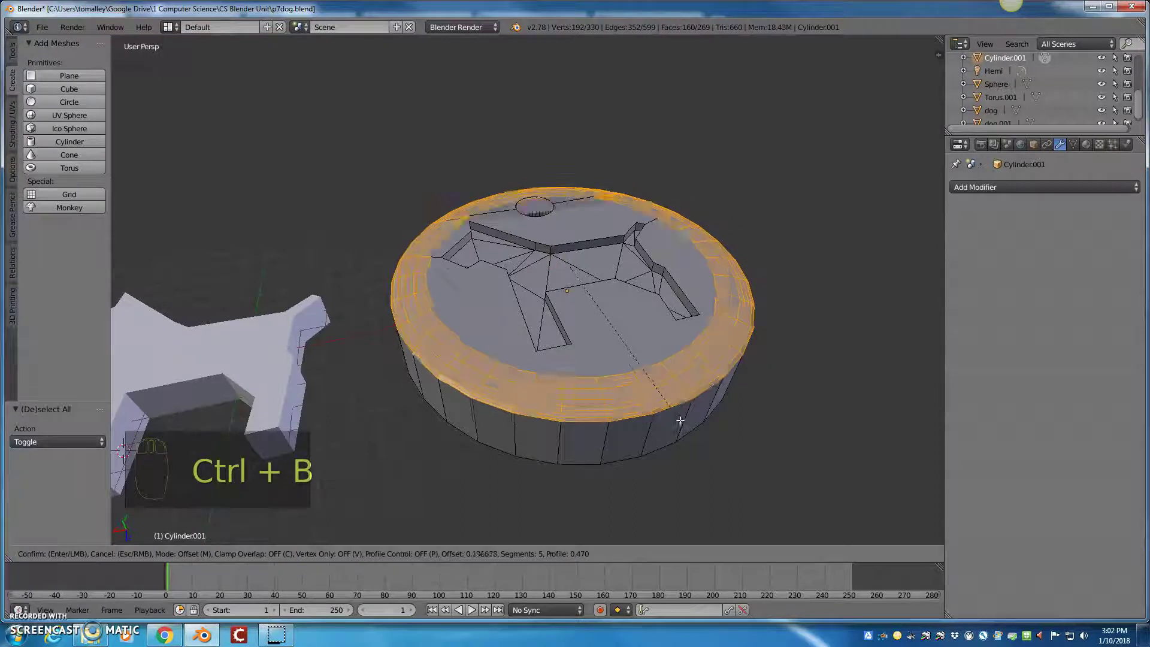
pyautogui.rightClick(678, 413)
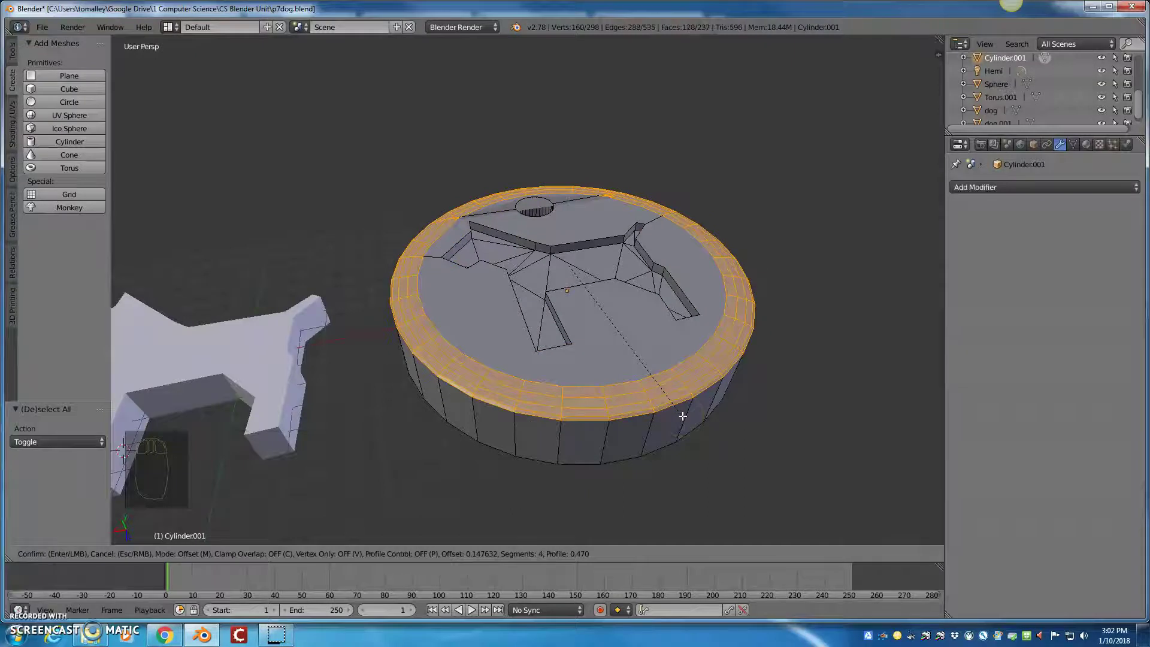
pyautogui.scroll(2, 682, 416)
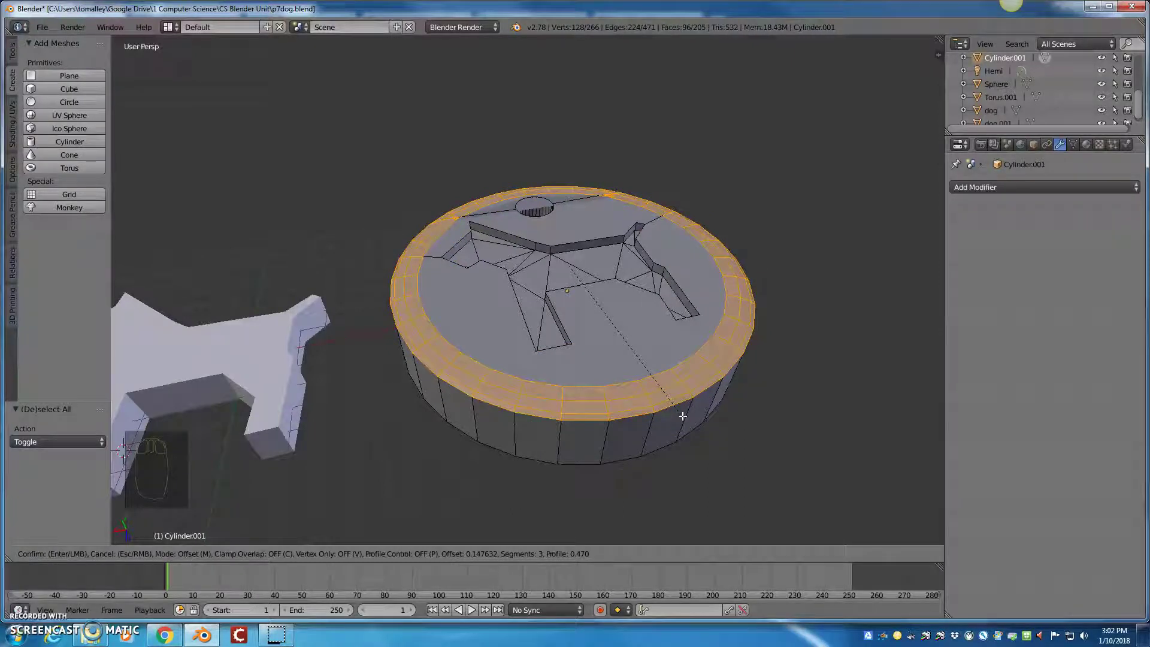
pyautogui.scroll(2, 683, 416)
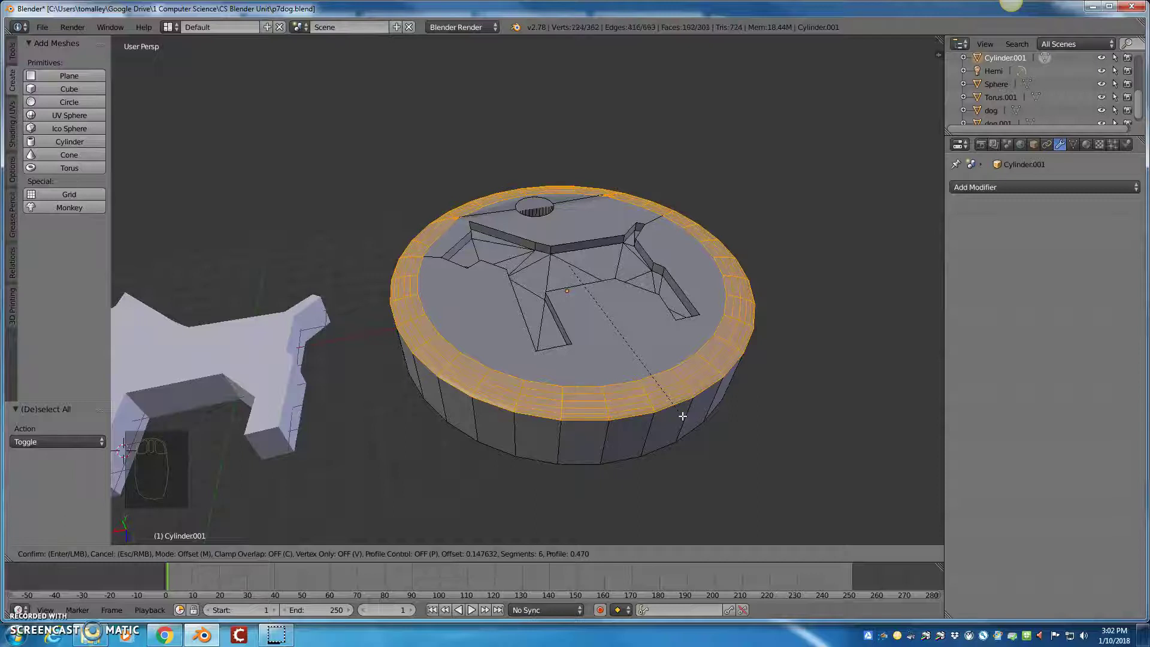
pyautogui.scroll(-5, 683, 416)
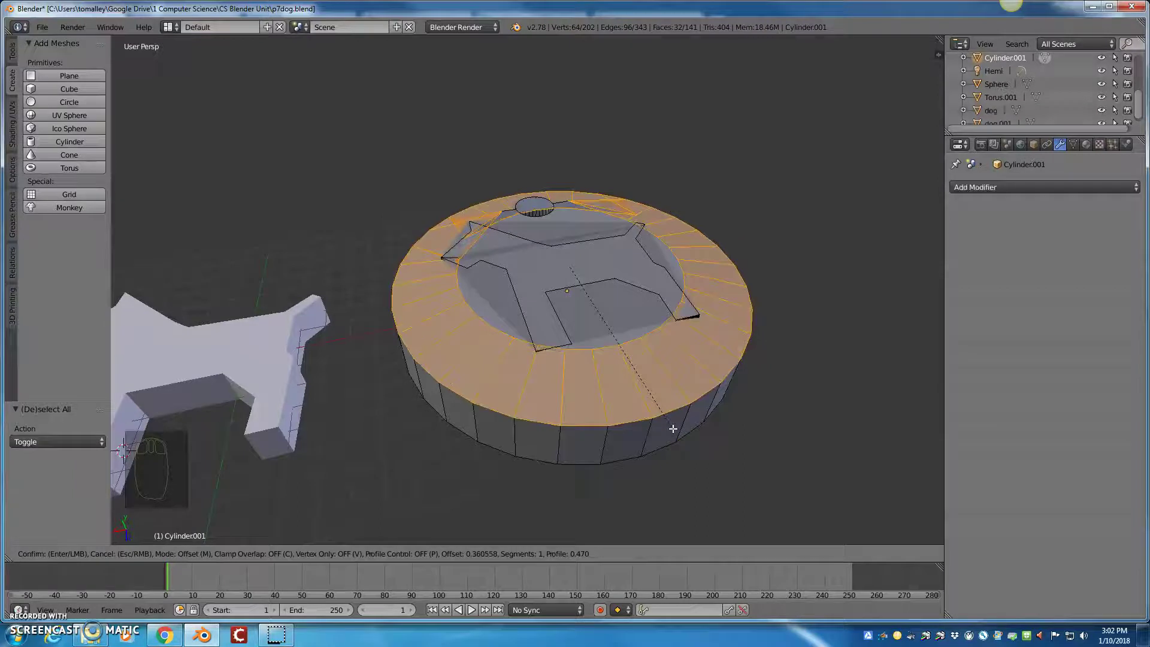
pyautogui.click(673, 428)
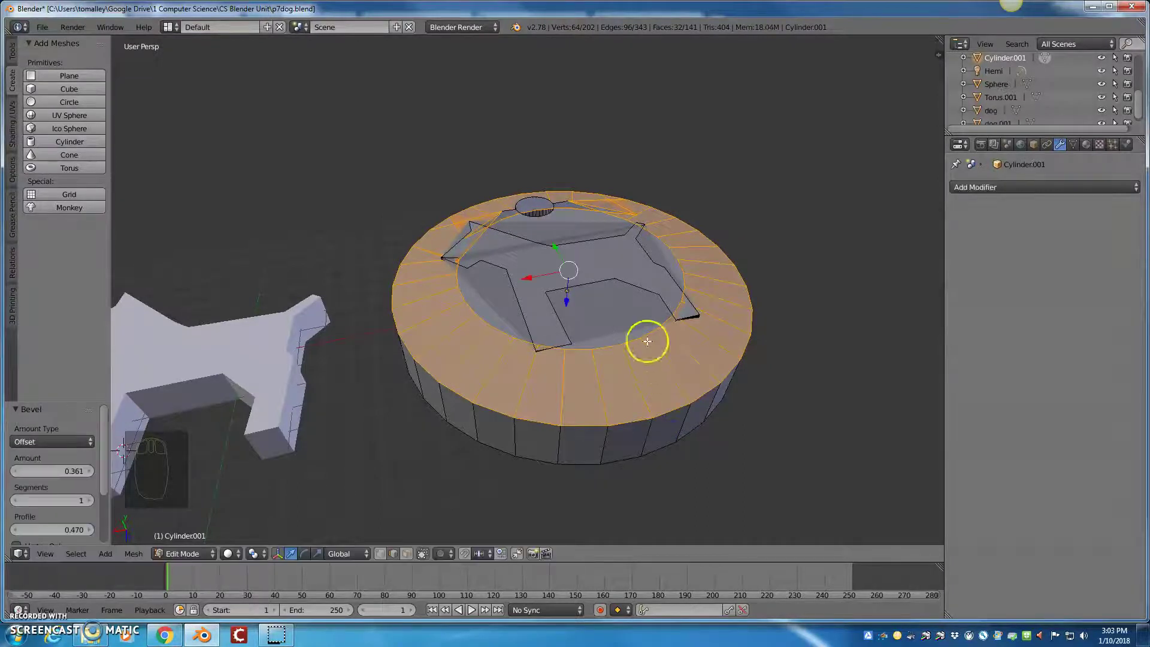
# Step: Inspect the beveled geometry around the hole up close and undo the bevel
pyautogui.moveTo(608, 287); pyautogui.dragTo(606, 360, button='middle')
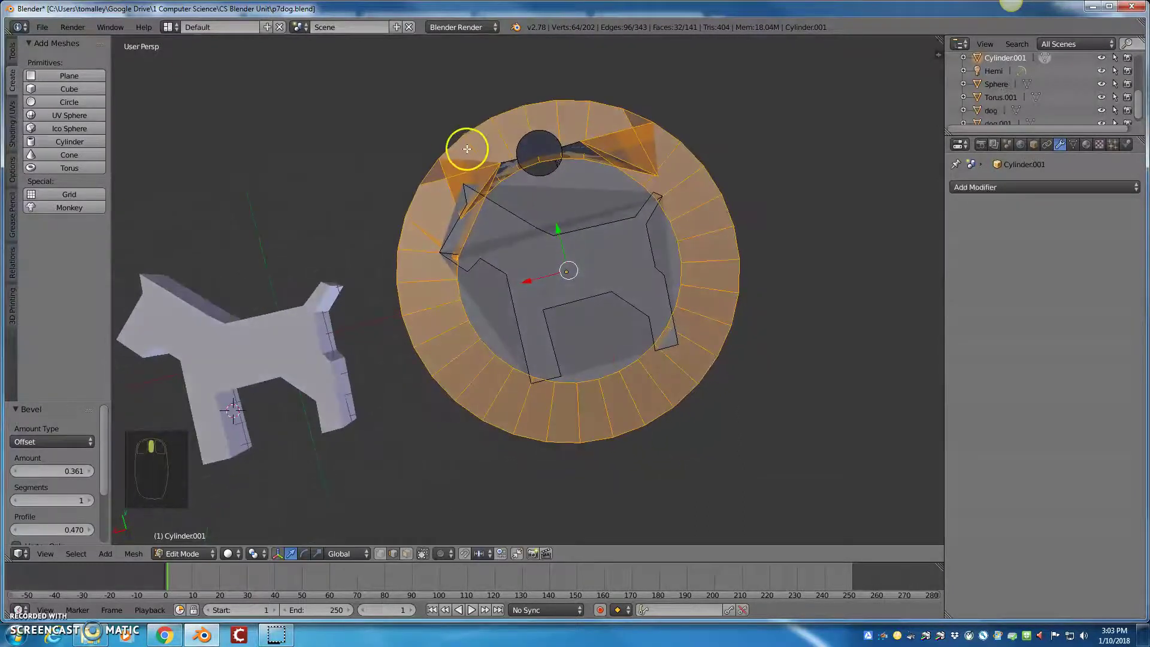
pyautogui.scroll(6, 455, 174)
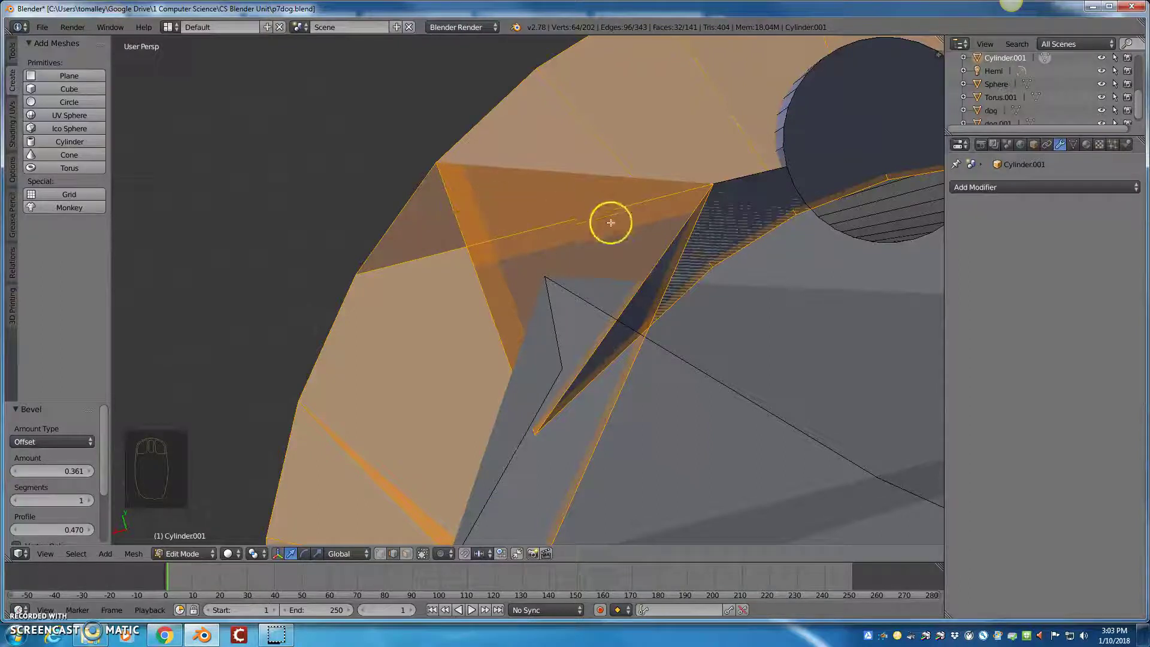
pyautogui.moveTo(791, 275); pyautogui.dragTo(719, 285, button='middle')
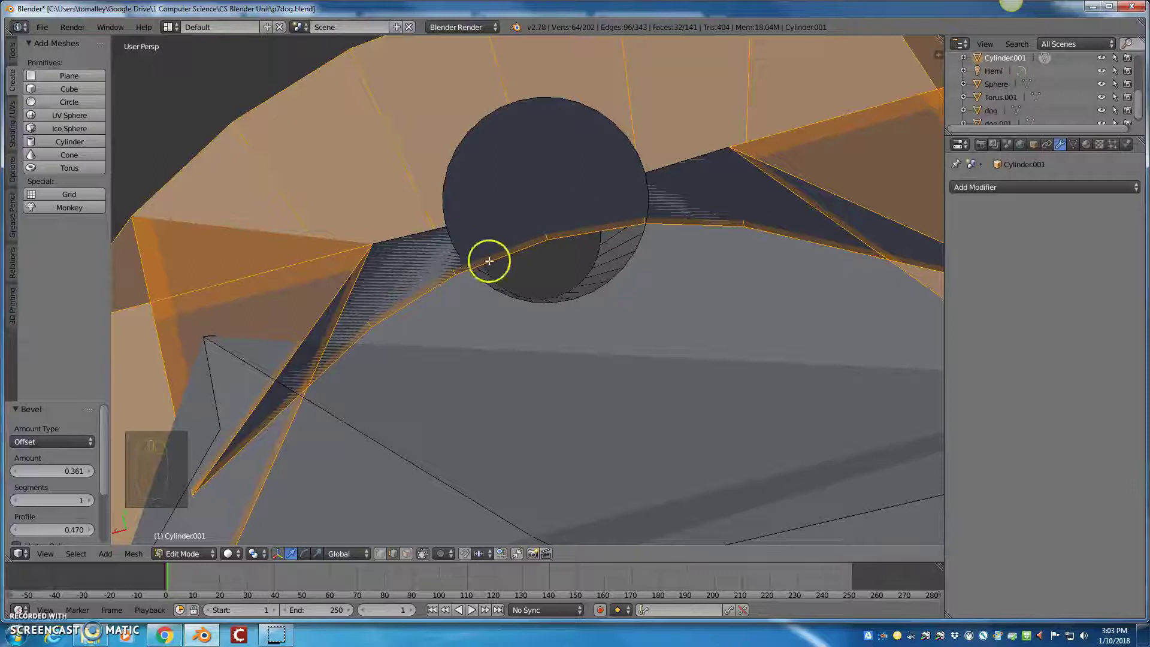
pyautogui.moveTo(560, 271); pyautogui.dragTo(578, 252, button='middle')
pyautogui.moveTo(491, 257); pyautogui.dragTo(420, 245, button='middle')
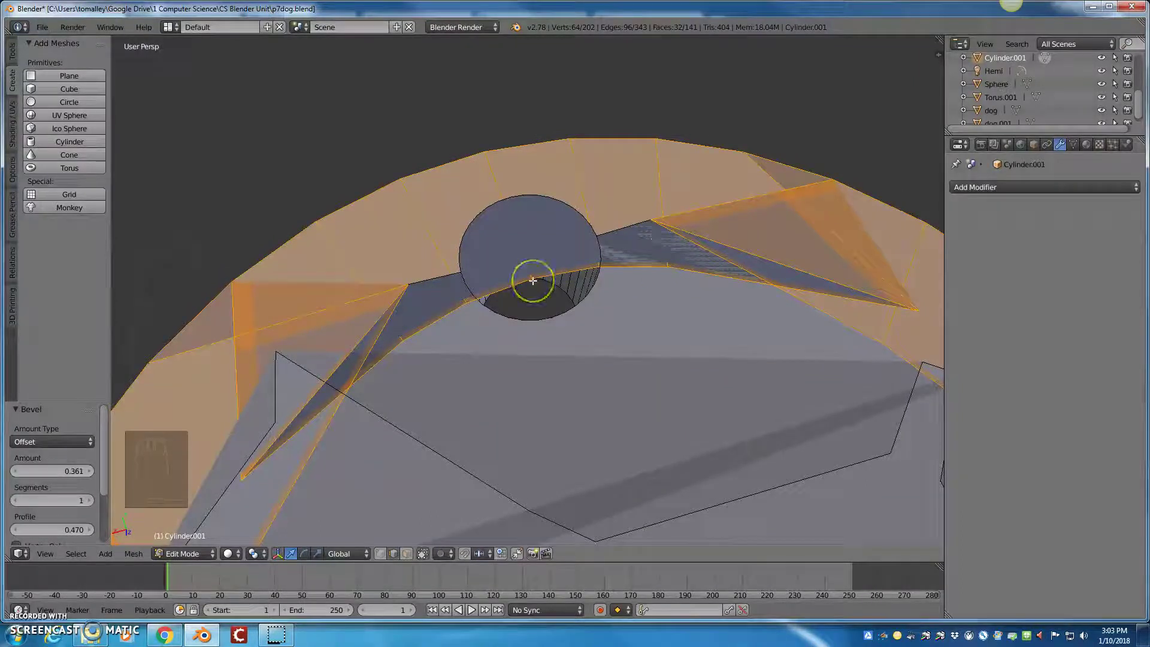
pyautogui.hotkey('ctrl', 'z')
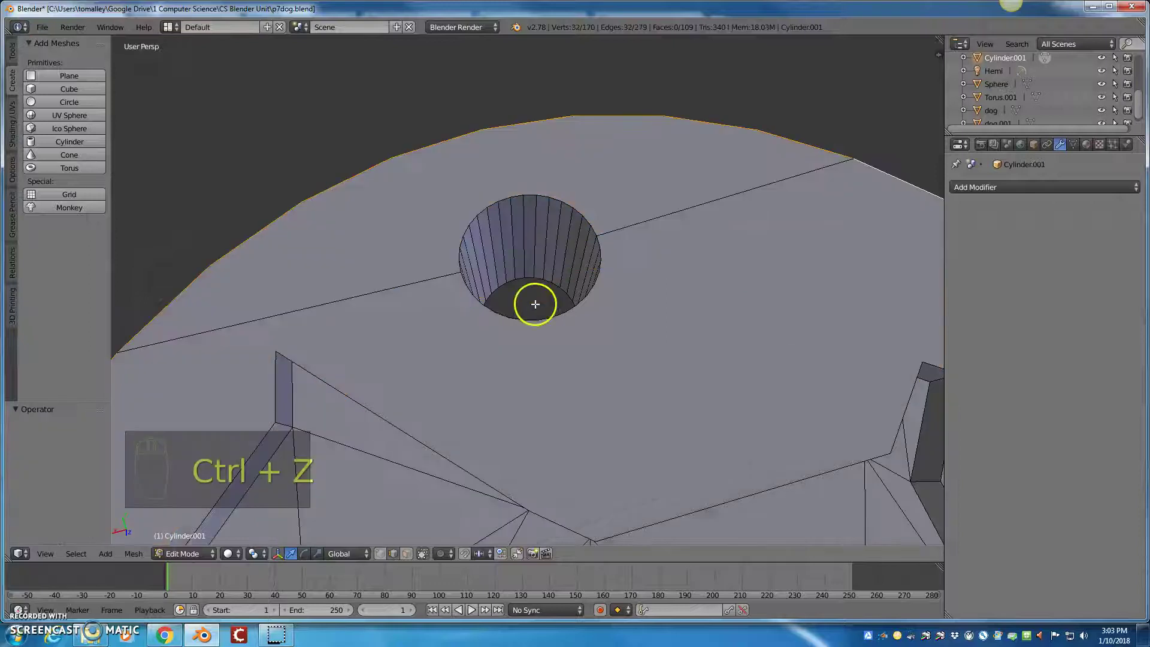
# Step: Try to bevel the disc's rim edges with a smaller offset of about 0.072 and 1 segment
pyautogui.scroll(-4, 536, 304)
pyautogui.moveTo(558, 418); pyautogui.dragTo(549, 346, button='middle')
pyautogui.moveTo(559, 461); pyautogui.dragTo(544, 407, button='middle')
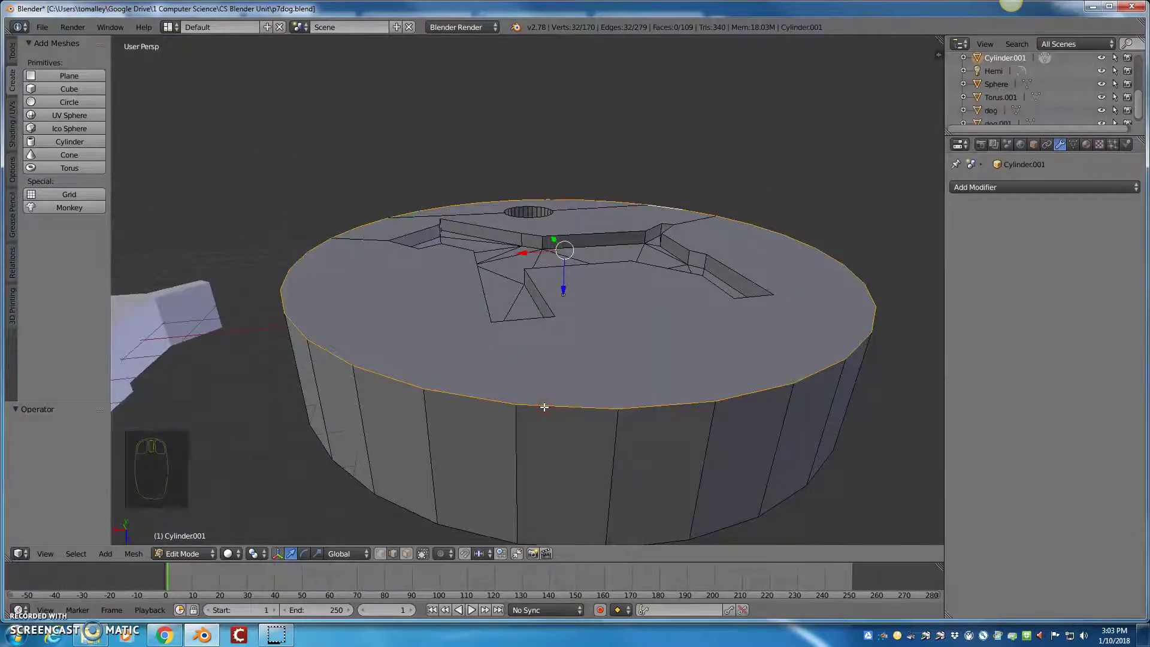
pyautogui.hotkey('ctrl', 'b')
pyautogui.scroll(-4, 544, 408)
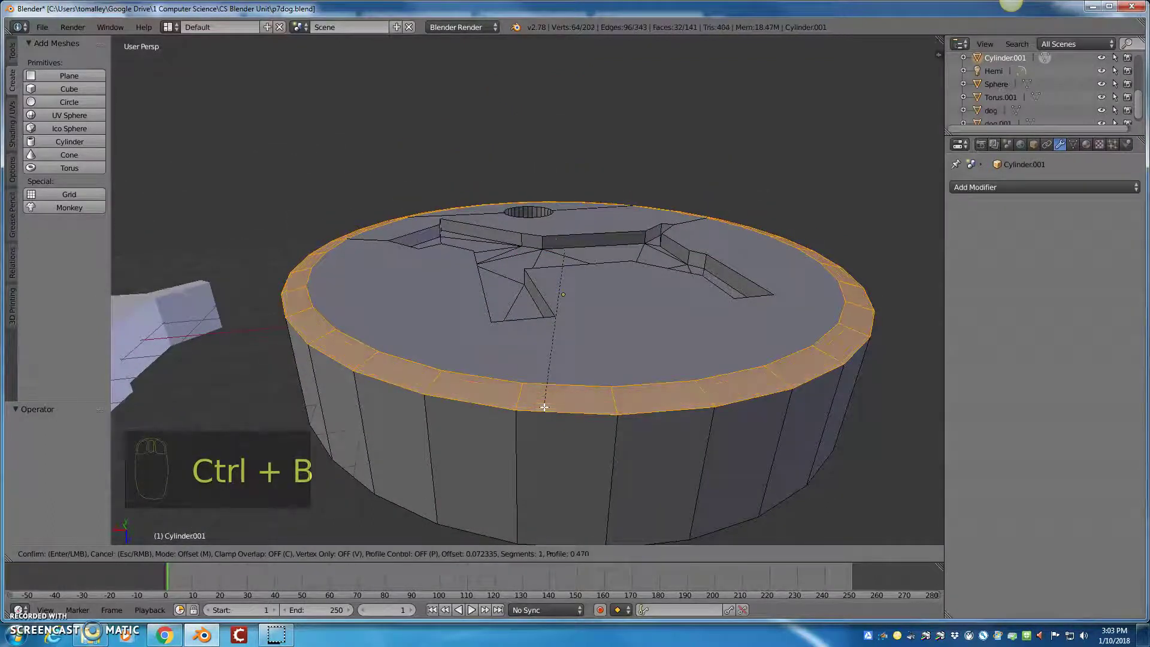
pyautogui.click(544, 407)
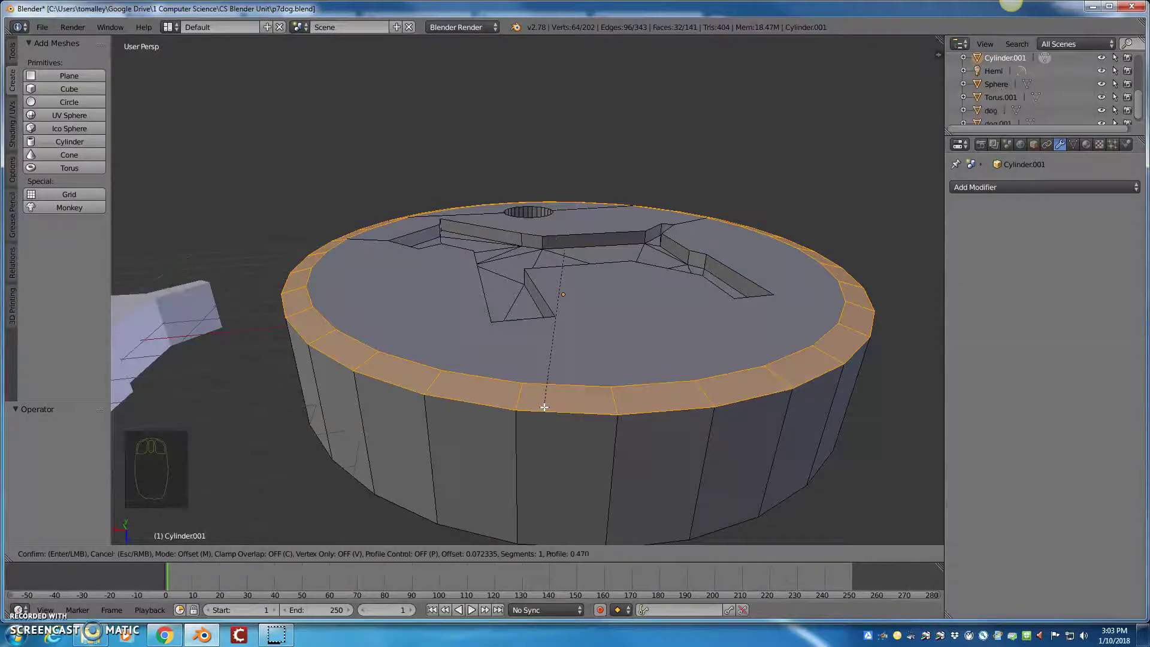
# Step: Check the slope of the rim's bevel from the side and undo that bevel
pyautogui.moveTo(544, 408); pyautogui.dragTo(543, 391, button='middle')
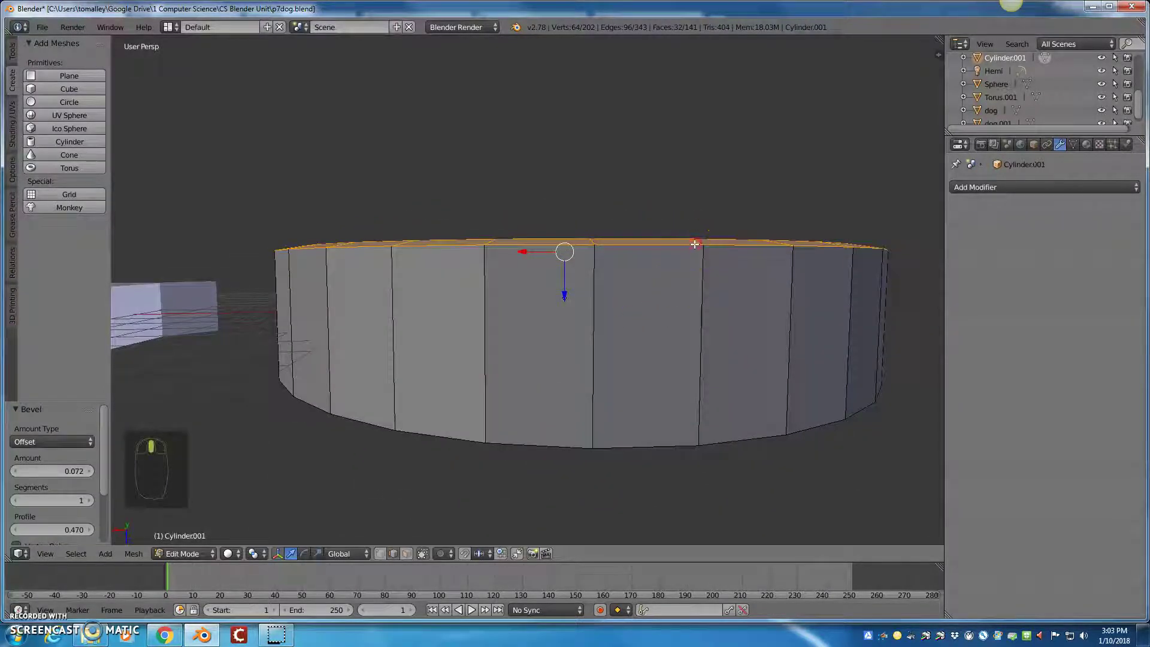
pyautogui.moveTo(695, 244); pyautogui.dragTo(713, 250, button='middle')
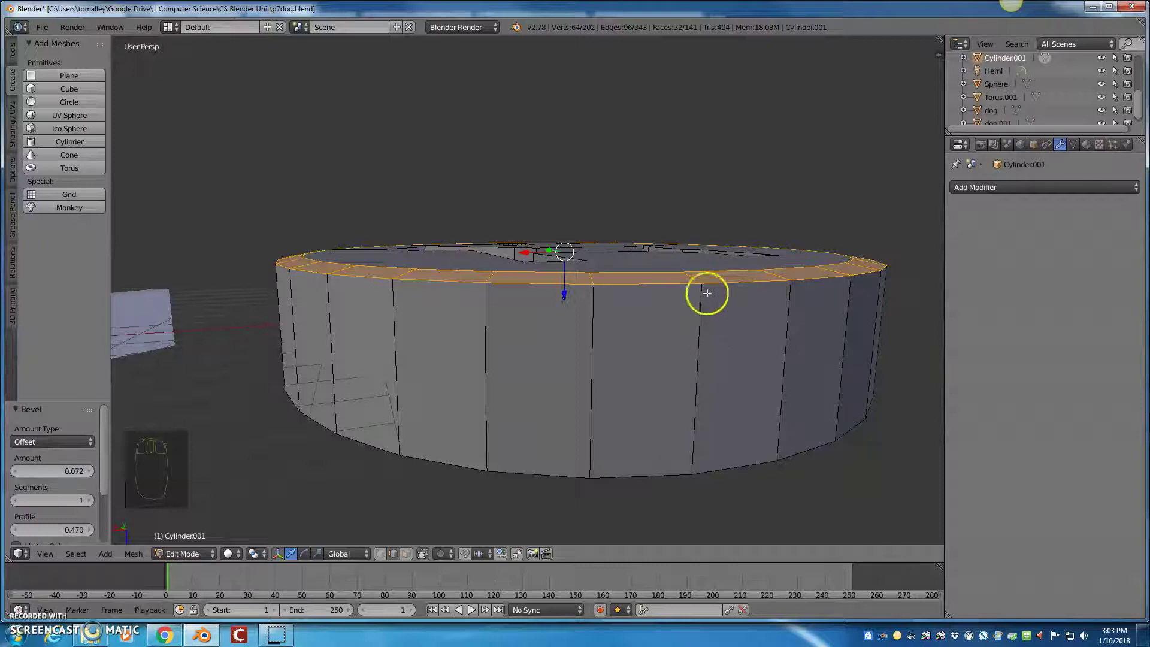
pyautogui.moveTo(670, 406); pyautogui.dragTo(665, 424, button='middle')
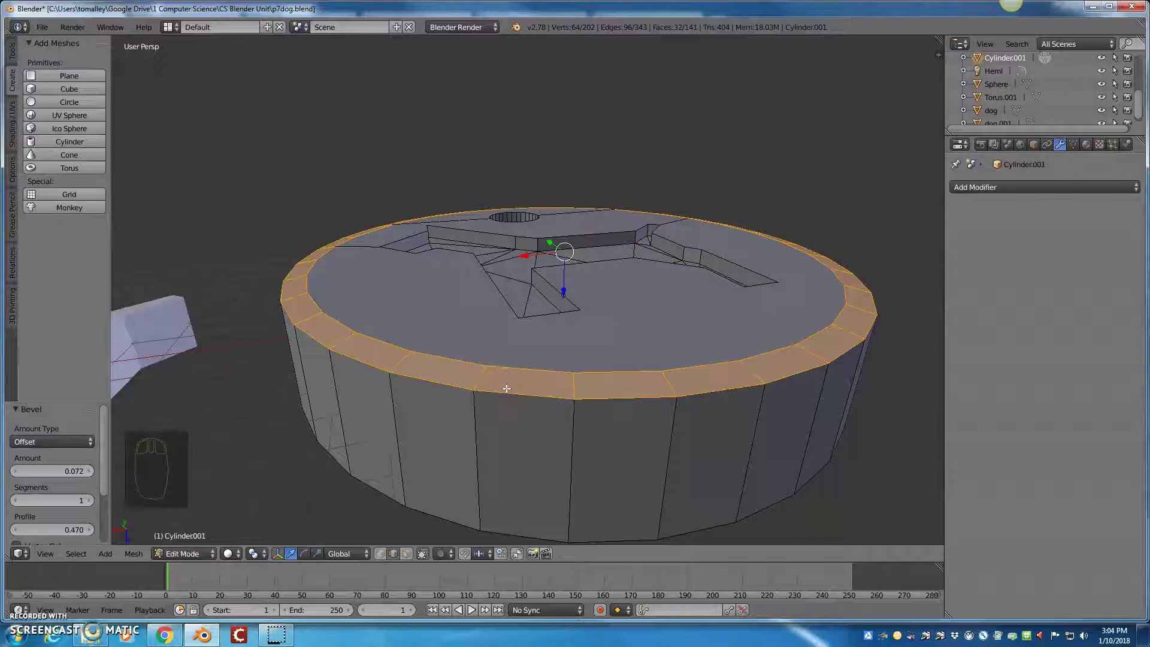
pyautogui.click(485, 368)
pyautogui.press('Tab')
pyautogui.press('Tab')
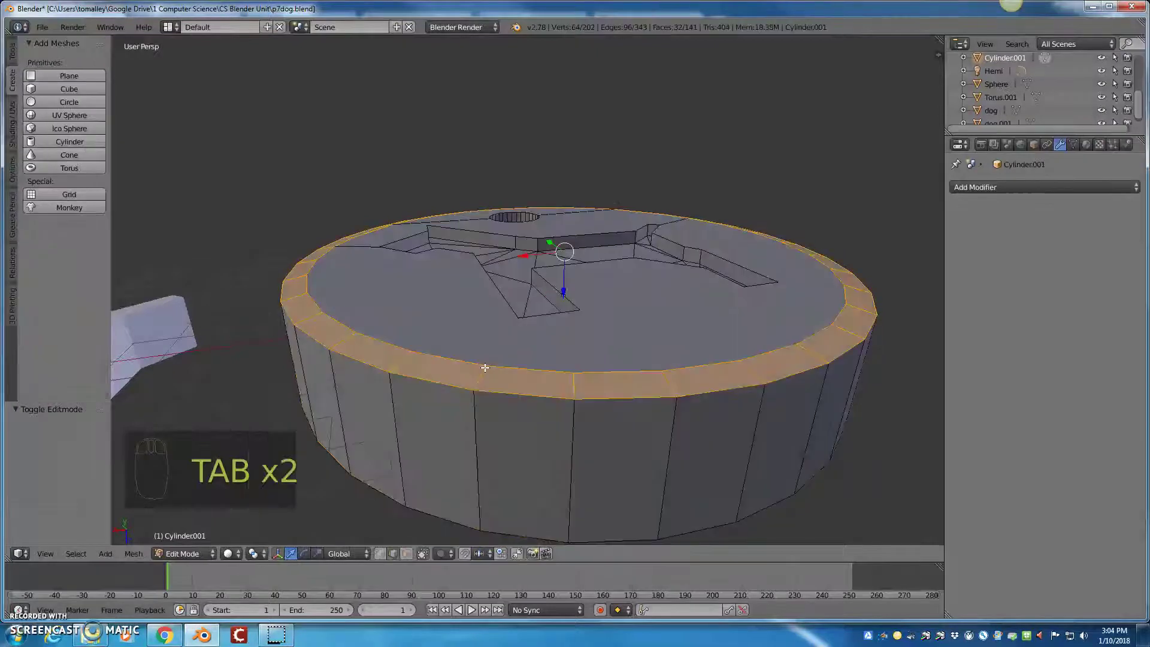
pyautogui.hotkey('ctrl', 'z')
pyautogui.hotkey('ctrl', 'z')
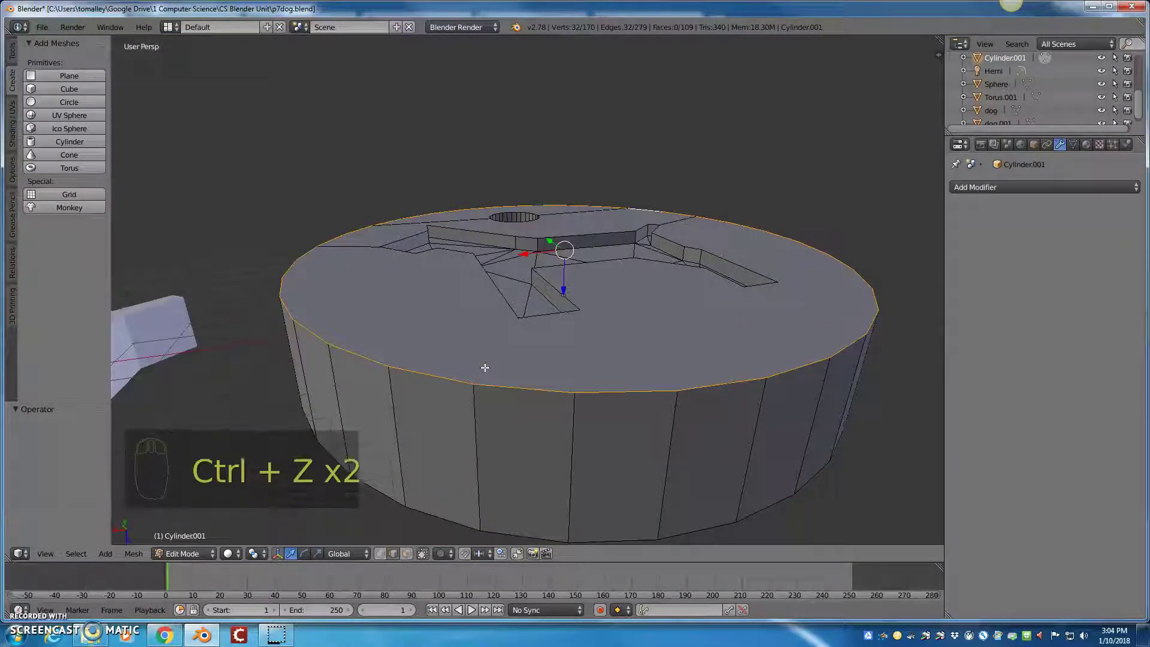
# Step: Return the disc to Object Mode and apply its scale
pyautogui.press('Tab')
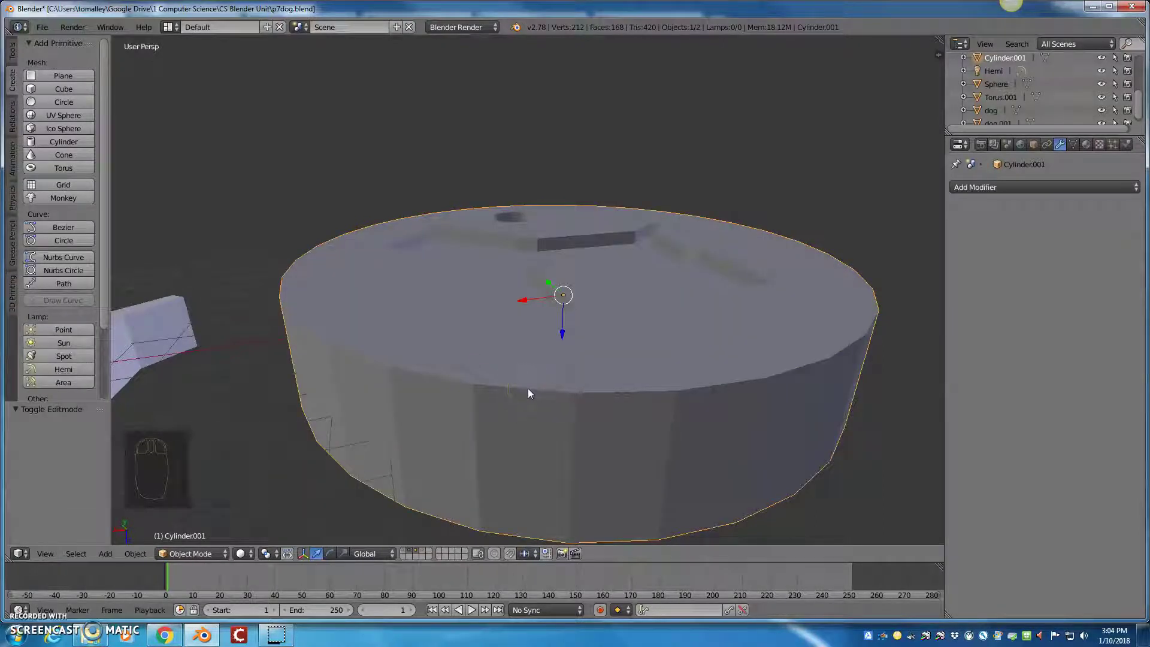
pyautogui.hotkey('ctrl', 'a')
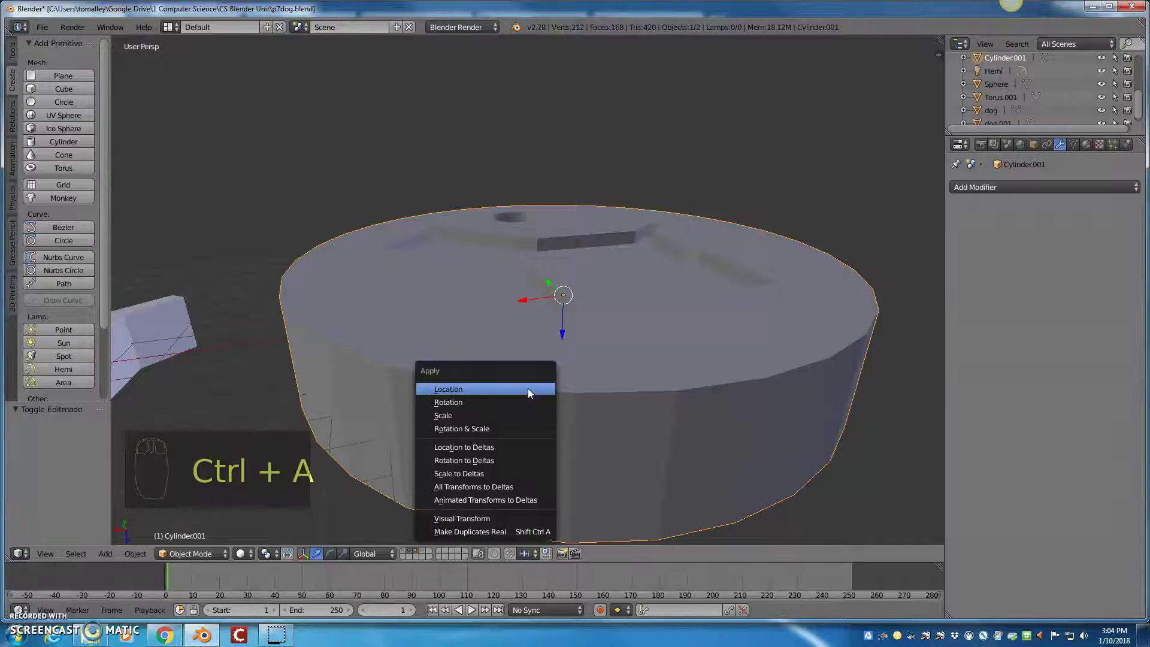
pyautogui.click(442, 416)
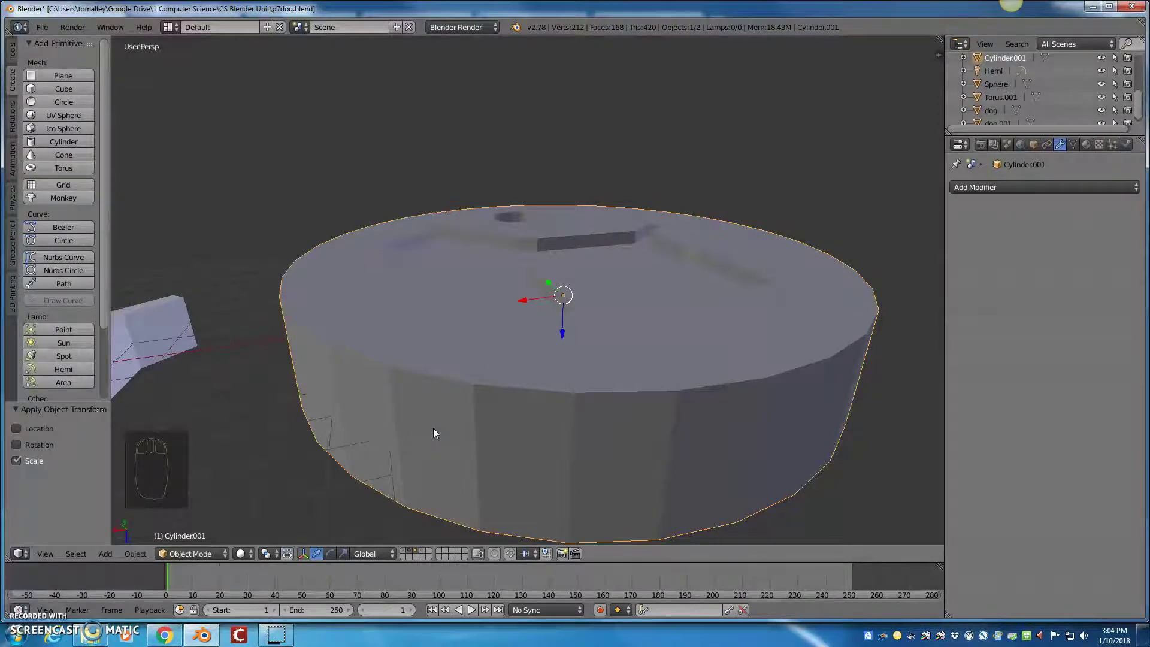
# Step: Try to bevel the disc's rim edges in Edit Mode with an offset of about 0.168 and 1 segment
pyautogui.press('Tab')
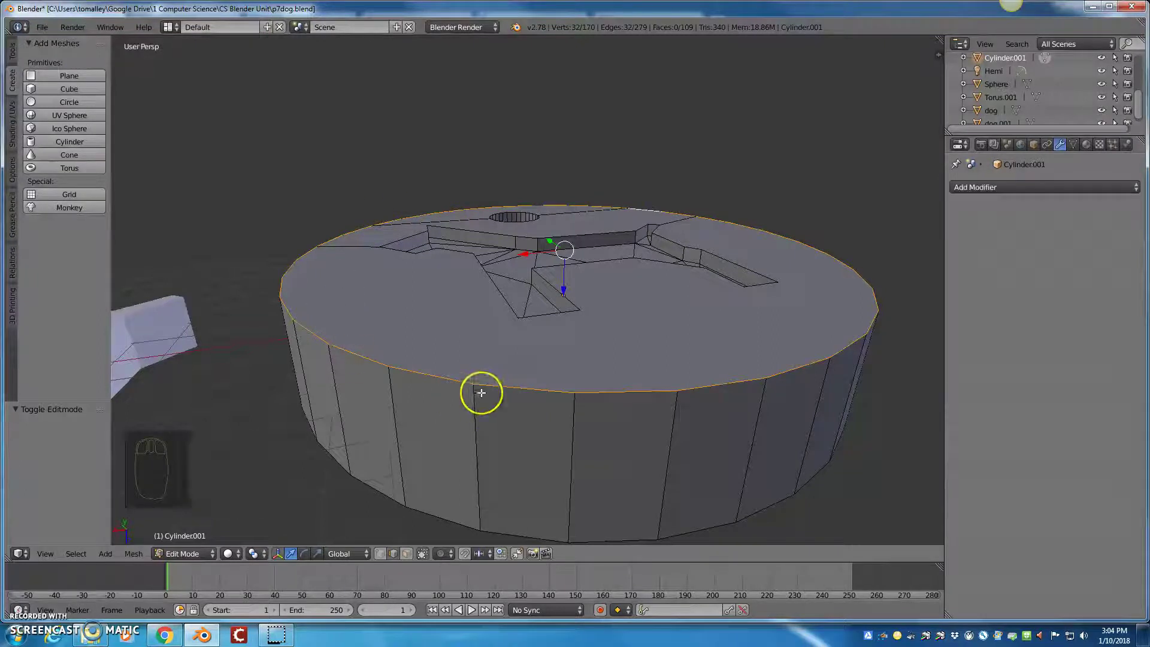
pyautogui.moveTo(482, 393); pyautogui.dragTo(529, 379, button='middle')
pyautogui.hotkey('ctrl', 'b')
pyautogui.scroll(4, 541, 371)
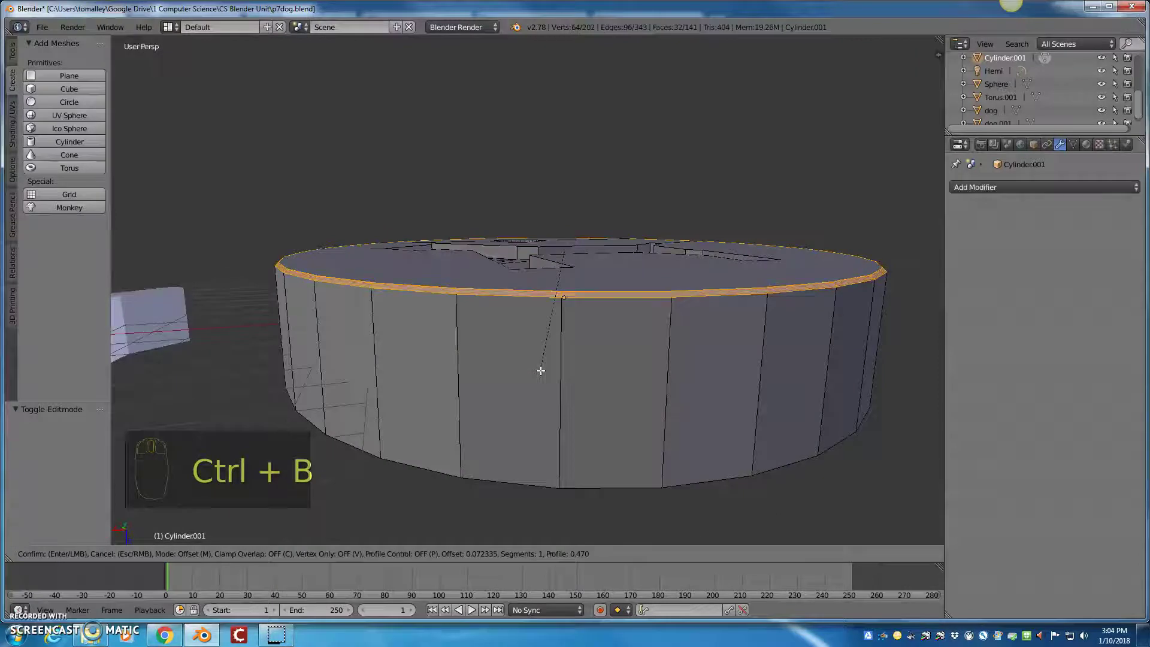
pyautogui.scroll(-4, 599, 353)
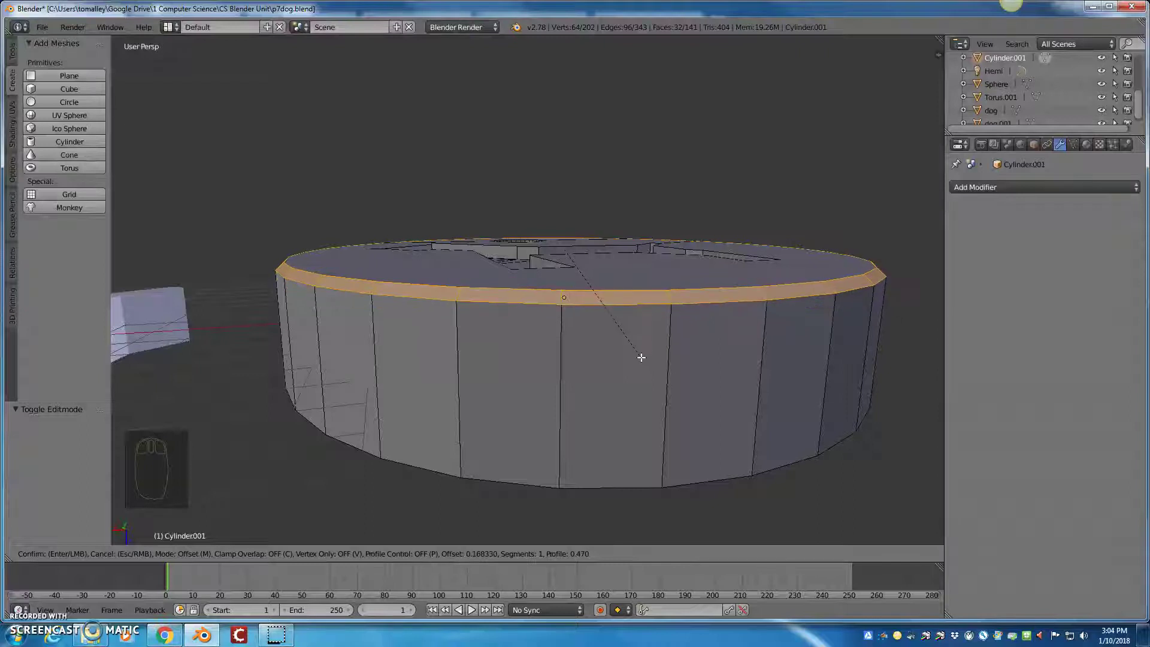
pyautogui.click(641, 357)
# Step: Inspect the rim's bevel from several sides and undo it
pyautogui.moveTo(855, 336); pyautogui.dragTo(863, 377, button='middle')
pyautogui.moveTo(451, 346); pyautogui.dragTo(557, 382, button='middle')
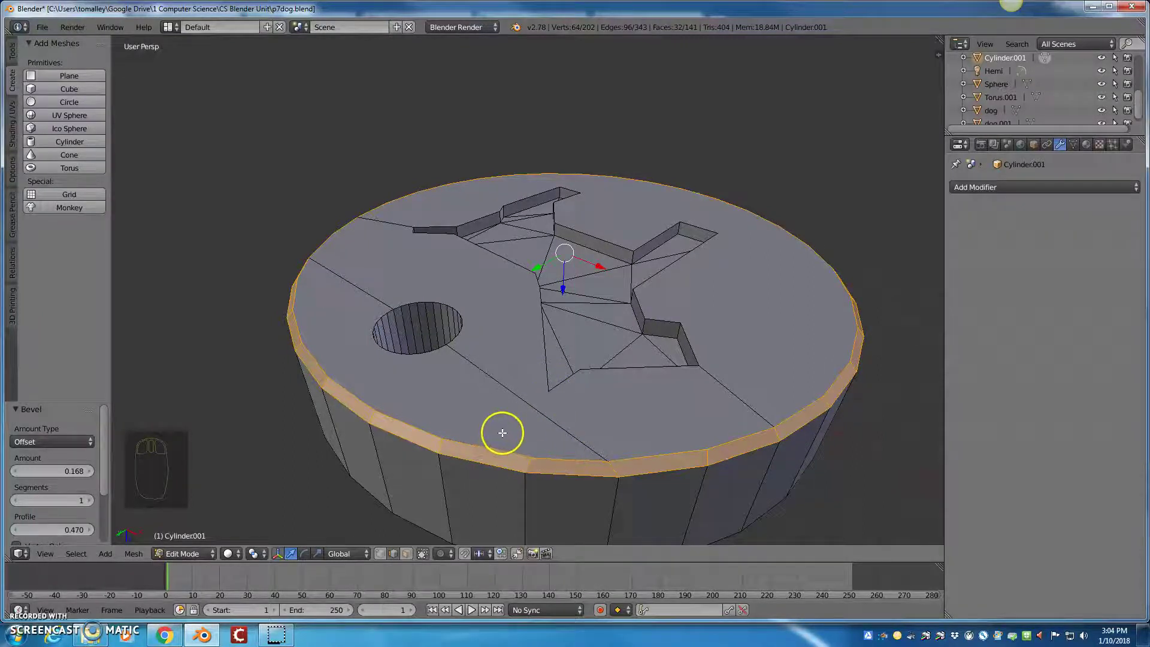
pyautogui.moveTo(370, 244); pyautogui.dragTo(151, 288, button='middle')
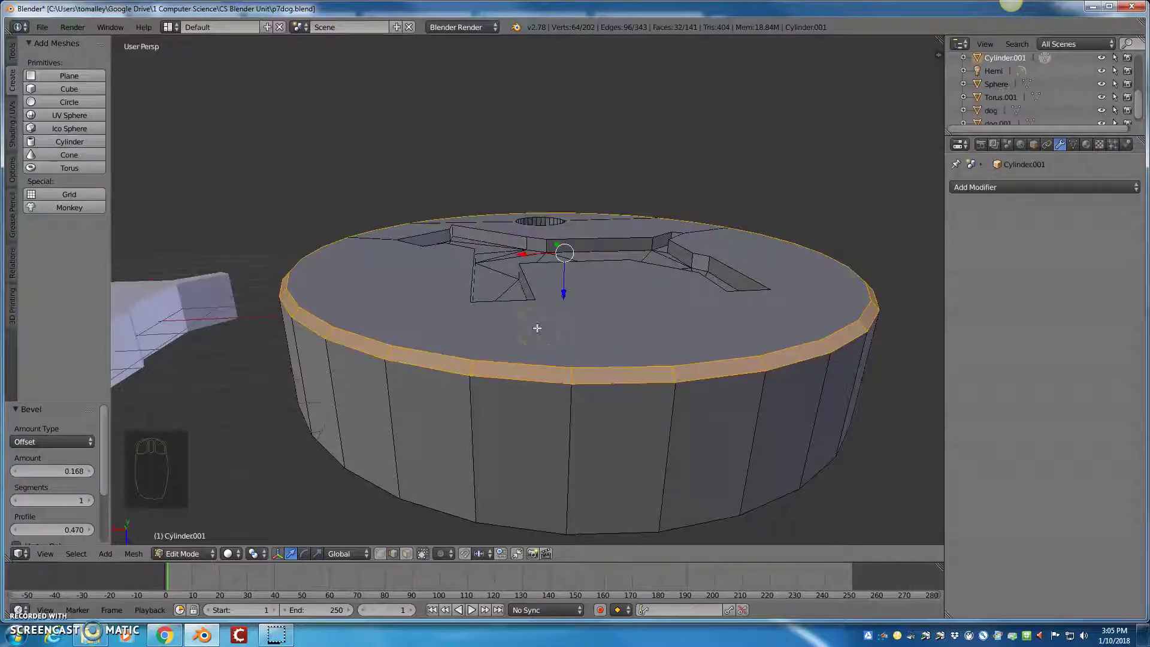
pyautogui.hotkey('ctrl', 'z')
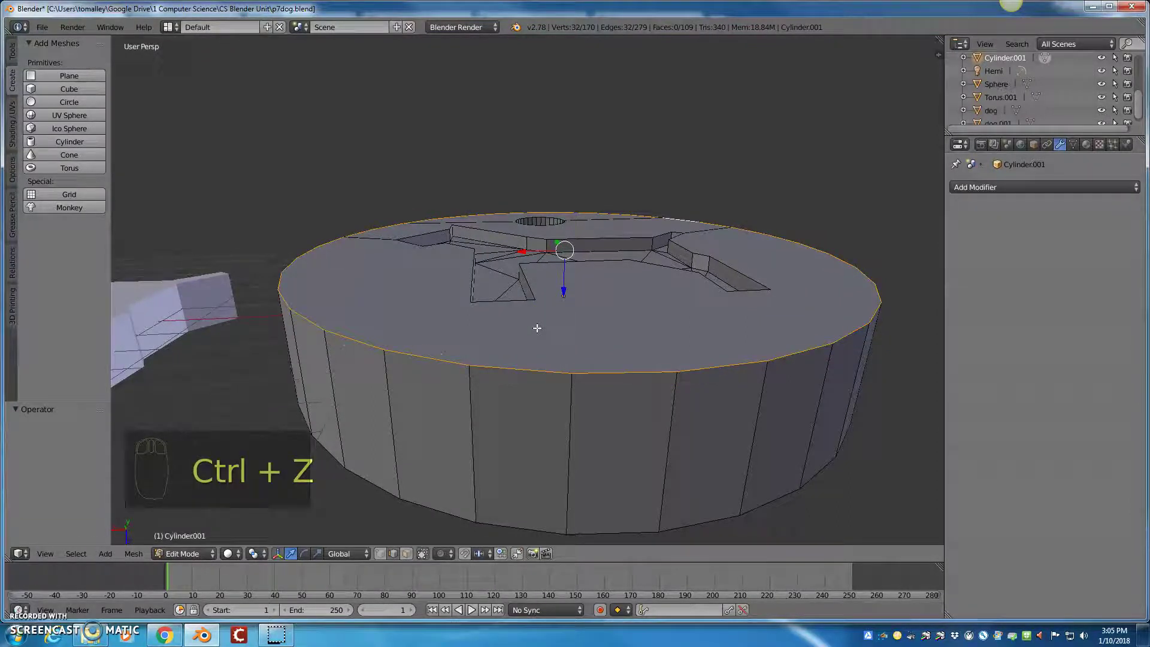
# Step: Bevel the disc's rim edges with an offset of about 0.494 and 9 segments for a rounded edge
pyautogui.hotkey('ctrl', 'b')
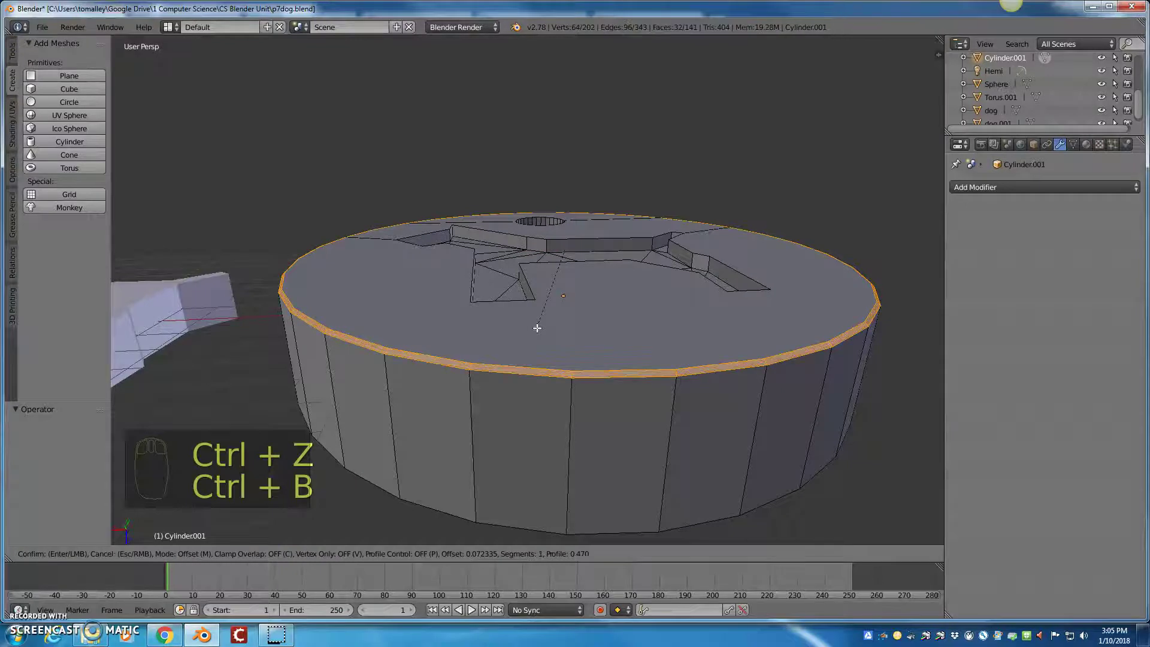
pyautogui.scroll(-4, 561, 357)
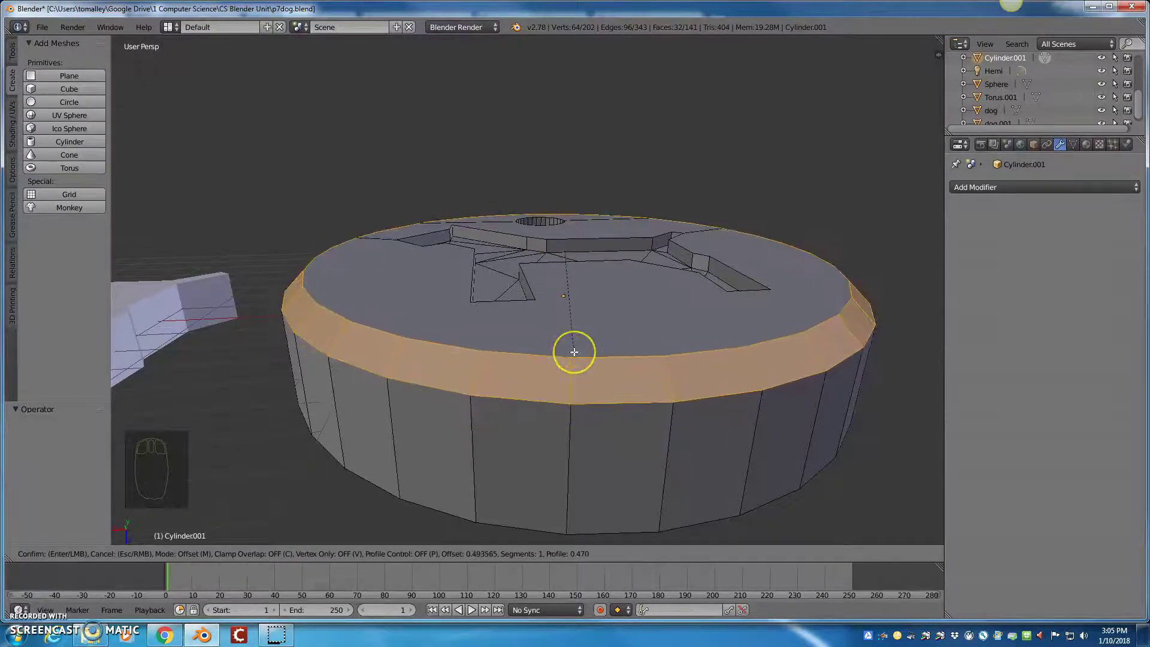
pyautogui.scroll(3, 574, 353)
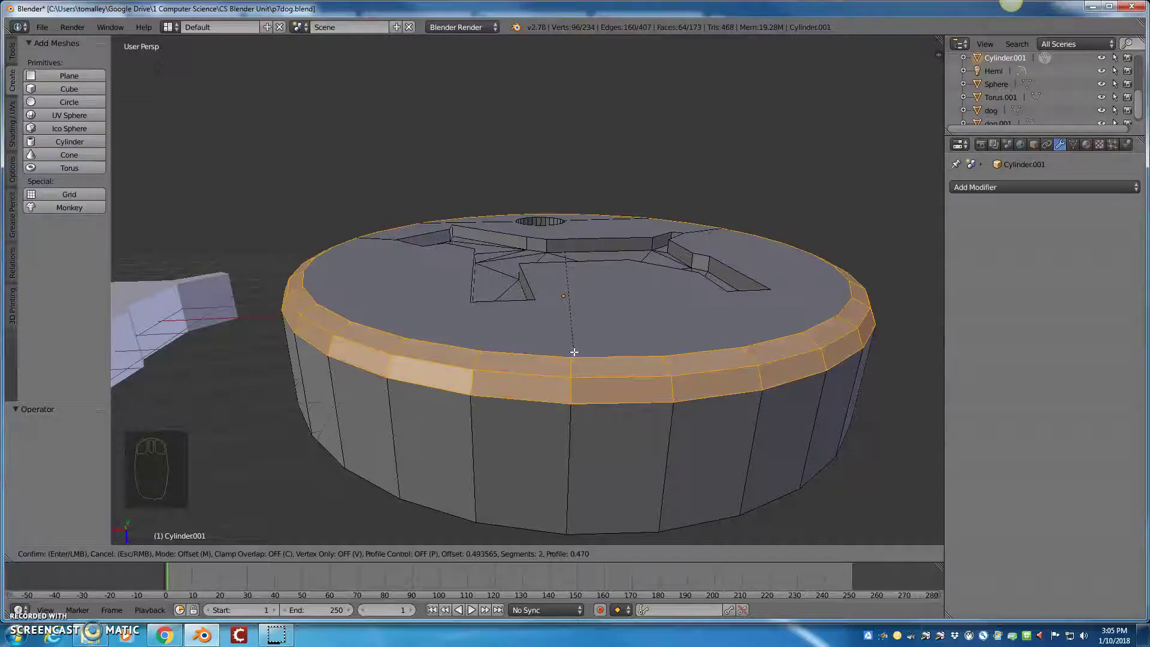
pyautogui.scroll(1, 574, 353)
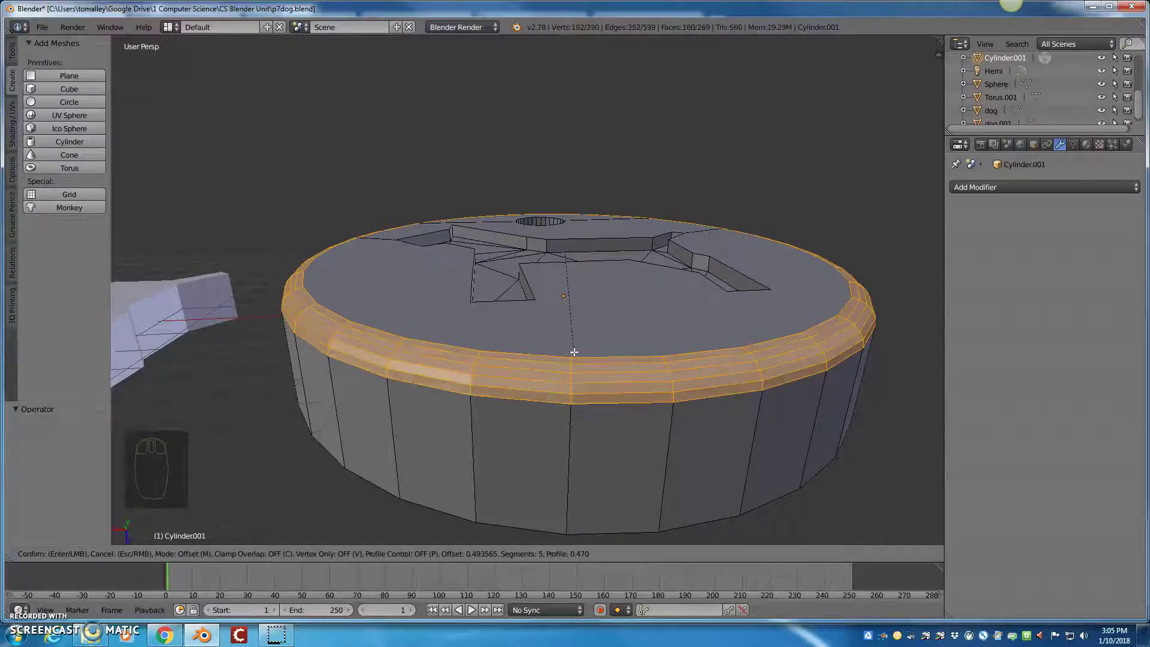
pyautogui.scroll(1, 574, 353)
pyautogui.scroll(1, 574, 352)
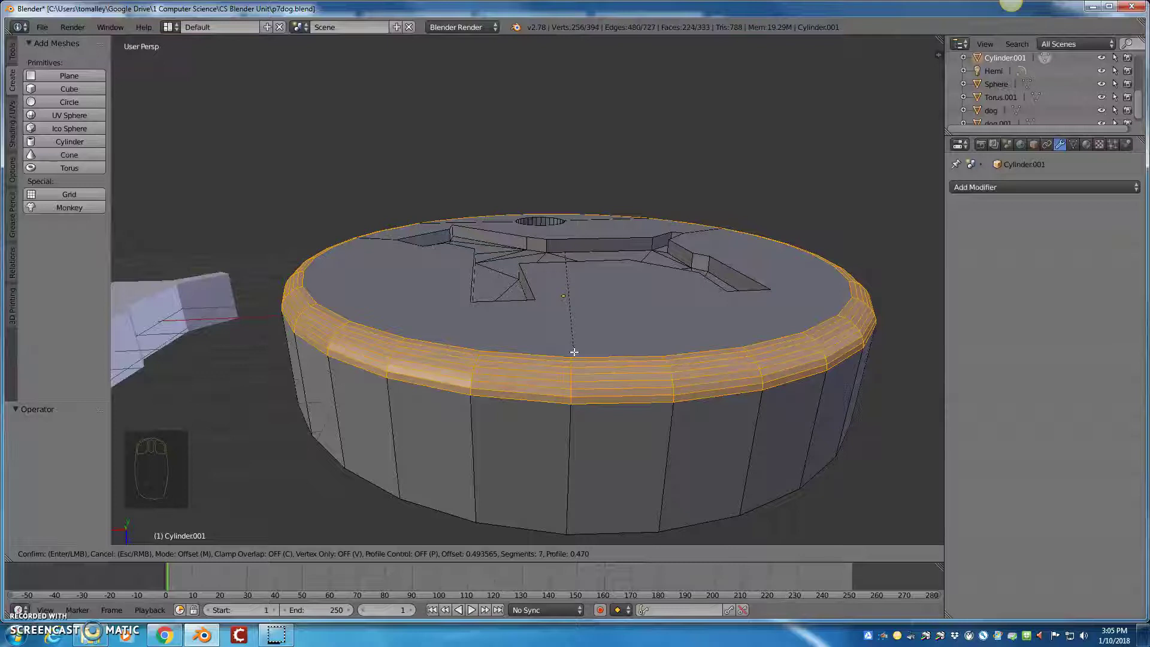
pyautogui.scroll(1, 574, 352)
pyautogui.scroll(1, 574, 352)
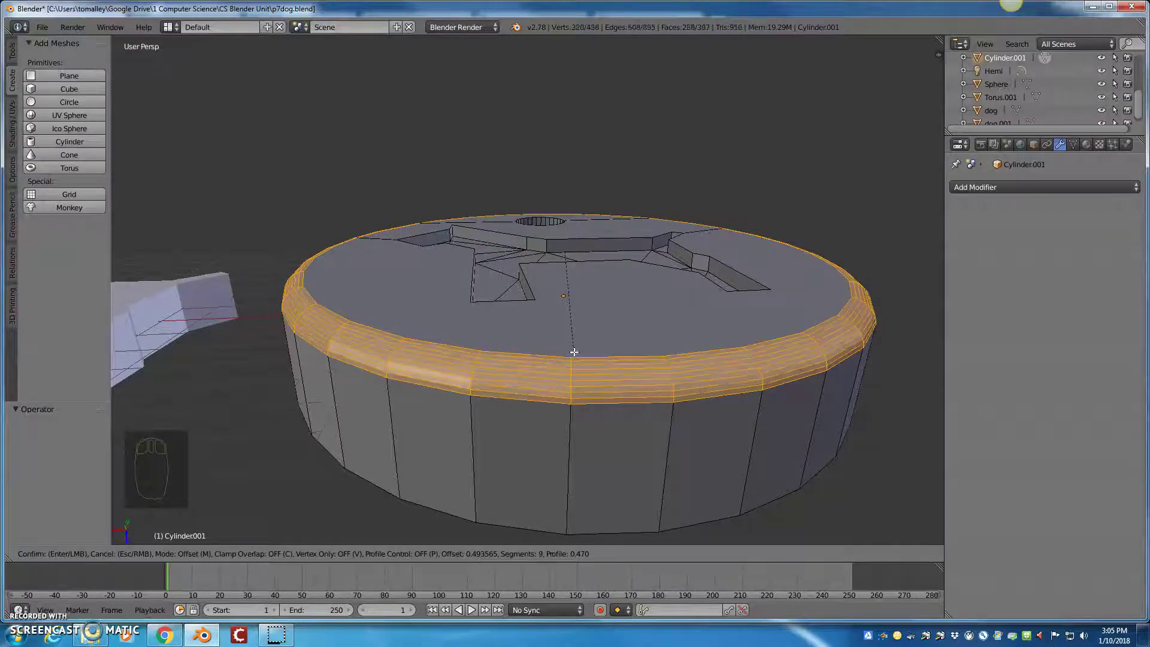
pyautogui.scroll(10, 574, 352)
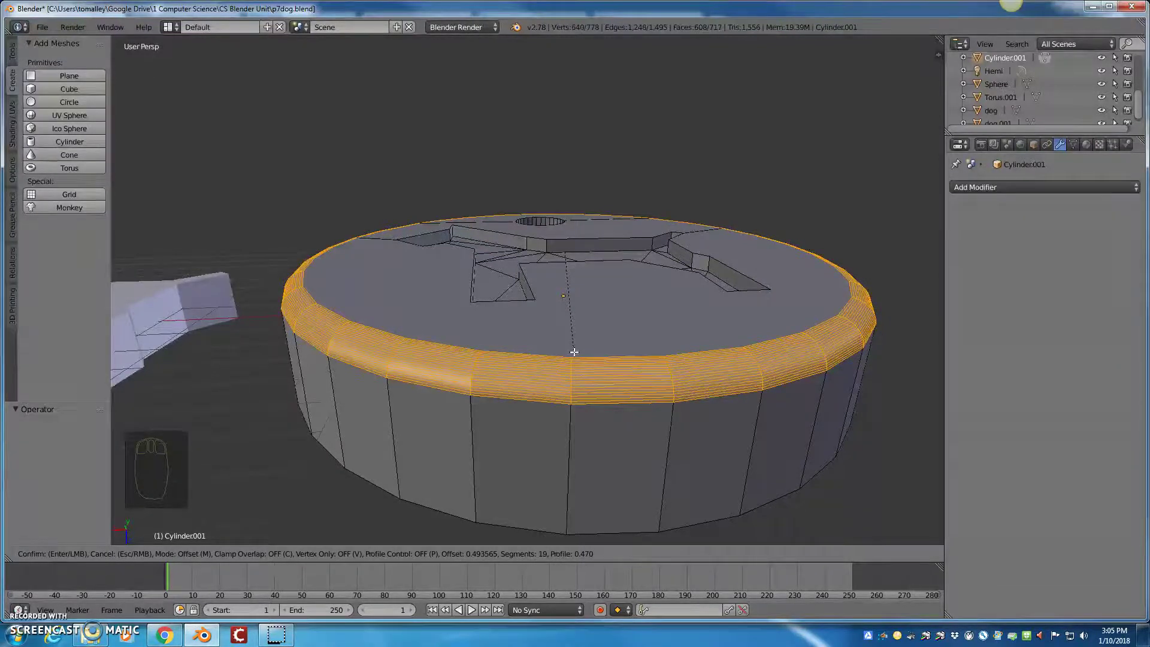
pyautogui.scroll(-10, 574, 352)
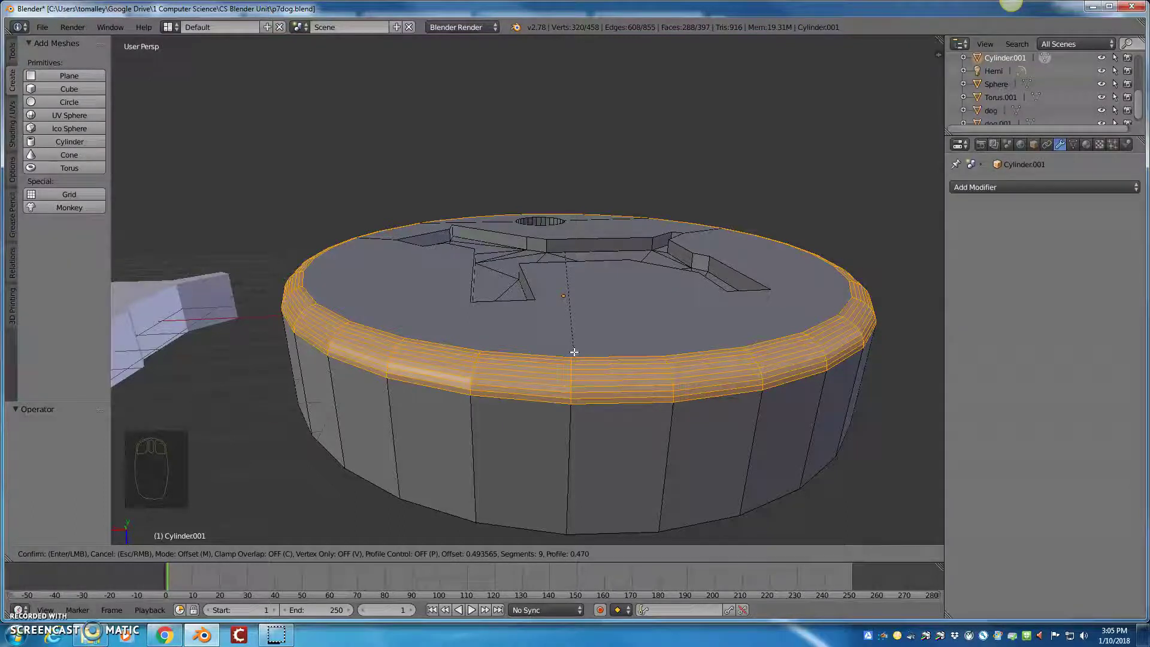
pyautogui.press('Return')
# Step: Select a single edge on the lower border of the rim's bevel
pyautogui.click(588, 411)
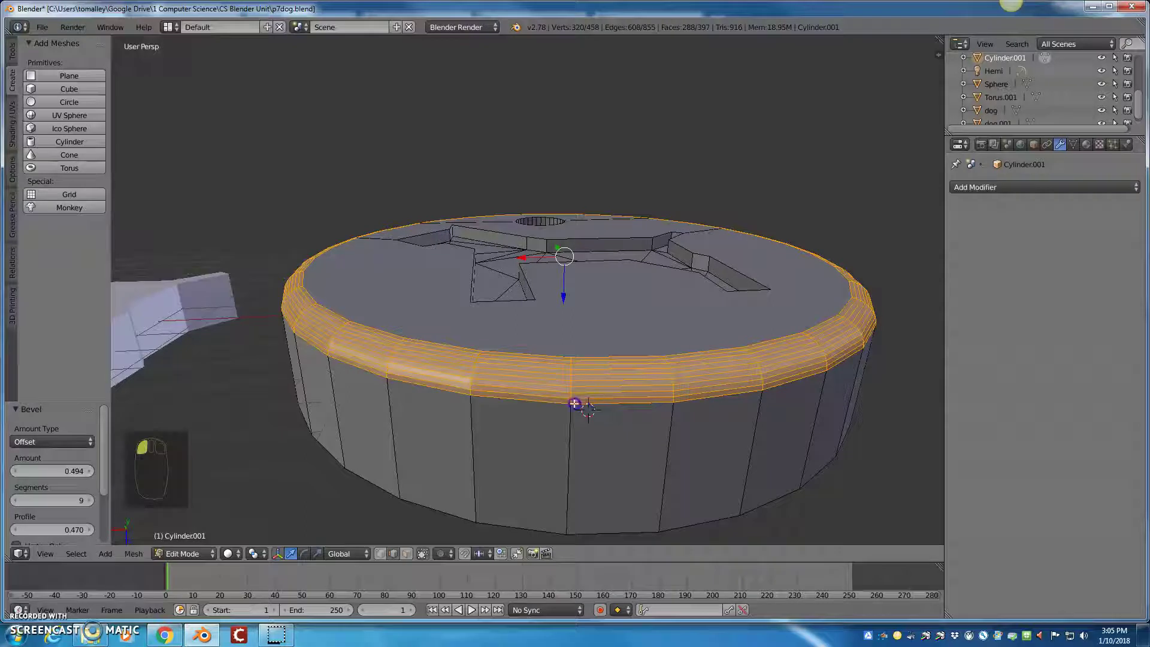
pyautogui.moveTo(574, 404); pyautogui.dragTo(574, 423, button='right')
pyautogui.rightClick(573, 424)
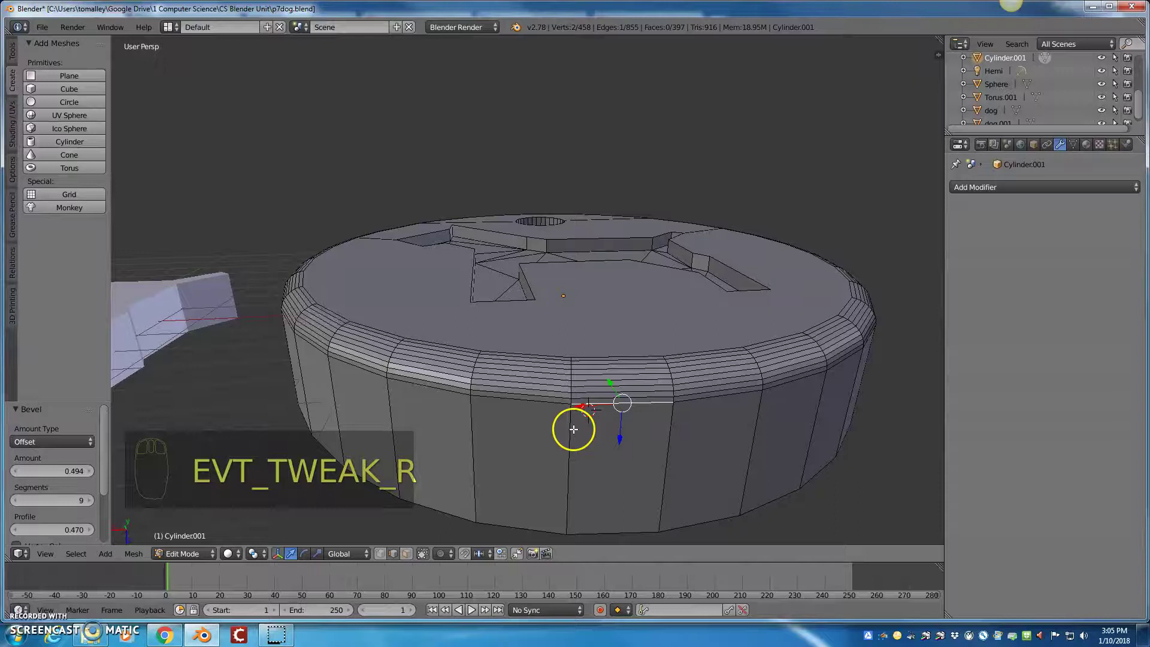
pyautogui.scroll(6, 599, 407)
pyautogui.scroll(-6, 614, 390)
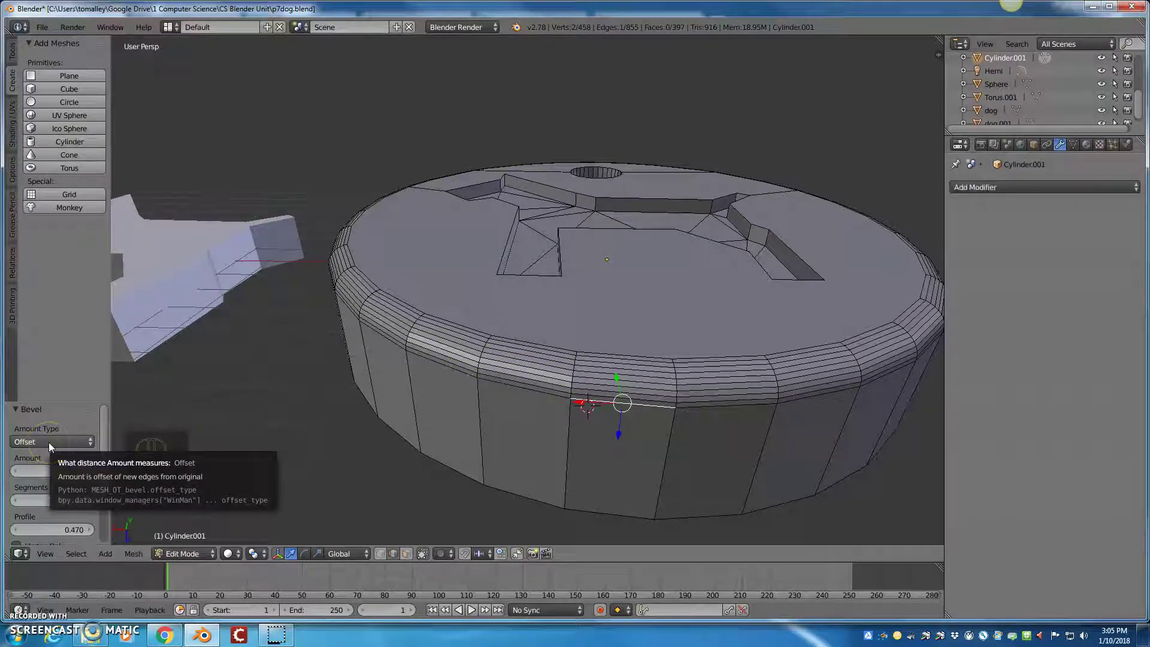
# Step: Reduce the rim bevel's amount to 0.324 and its segments to 8 in the operator settings
pyautogui.scroll(-1, 48, 442)
pyautogui.scroll(-1, 48, 442)
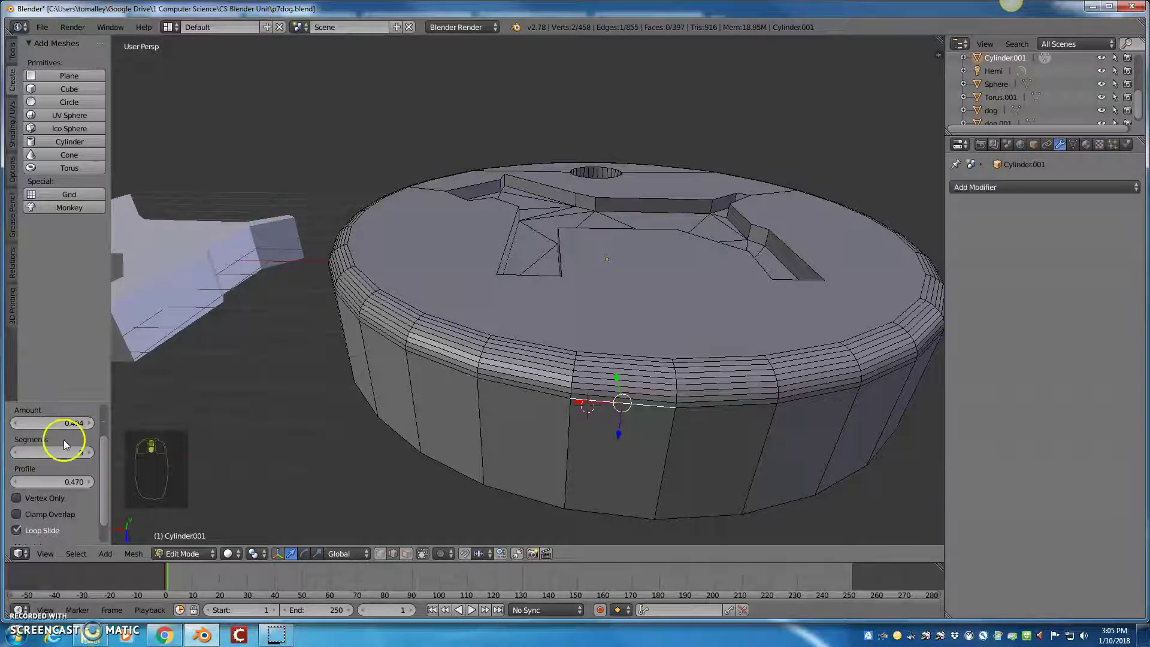
pyautogui.scroll(1, 60, 442)
pyautogui.click(39, 448)
pyautogui.moveTo(39, 448); pyautogui.dragTo(59, 477)
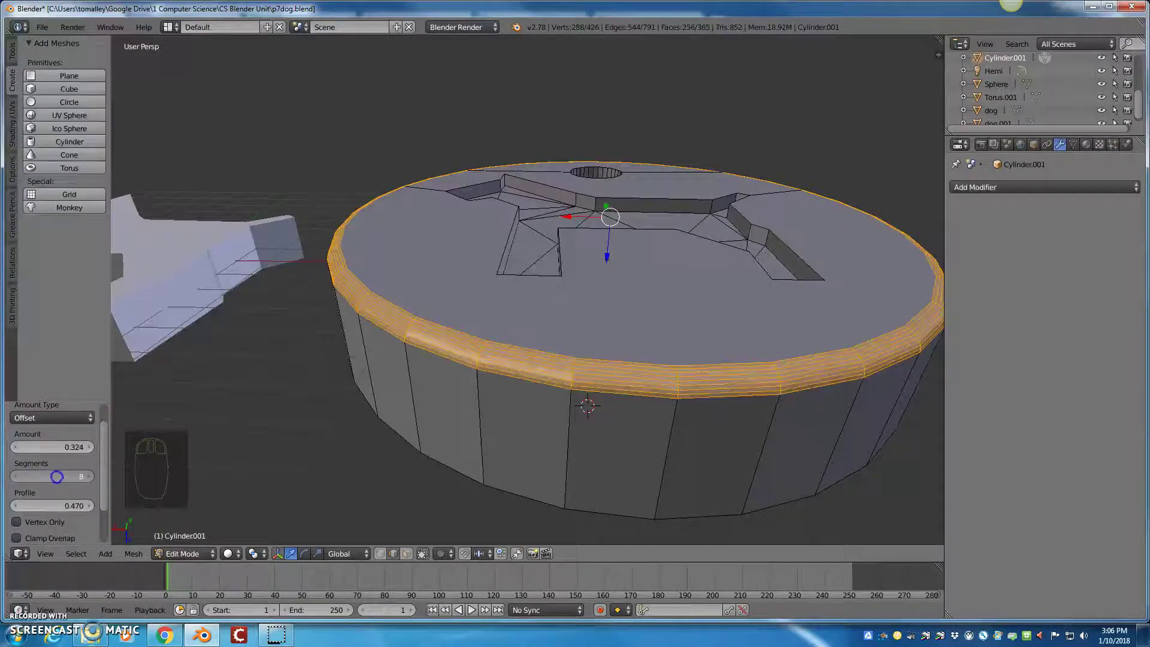
# Step: Set the rim bevel's profile to 0.150 and check its shape around the disc
pyautogui.scroll(-1, 42, 482)
pyautogui.scroll(-1, 41, 483)
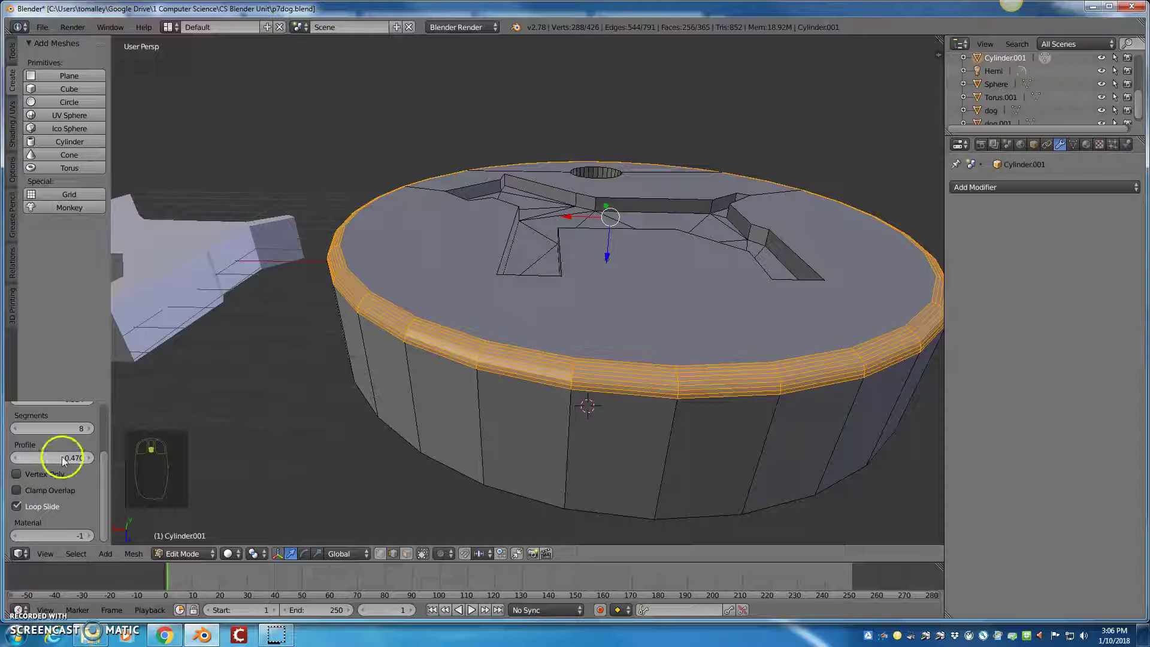
pyautogui.moveTo(311, 406); pyautogui.dragTo(308, 337, button='middle')
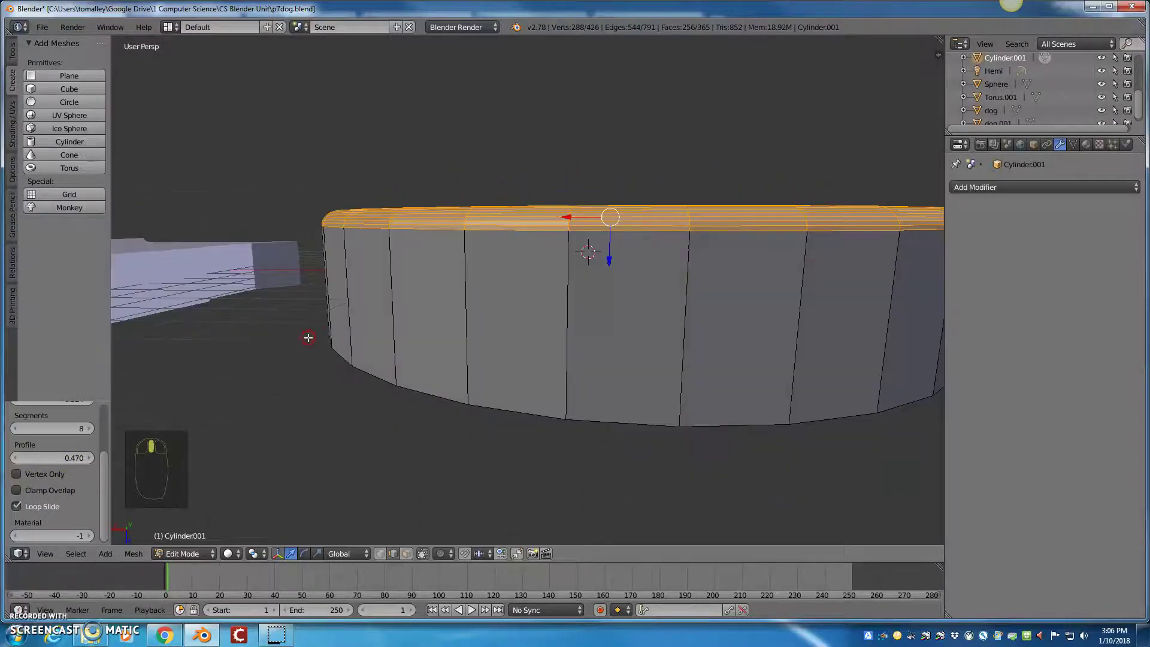
pyautogui.moveTo(36, 457)
pyautogui.mouseDown()
pyautogui.moveTo(65, 453)
pyautogui.moveTo(24, 457)
pyautogui.mouseUp()
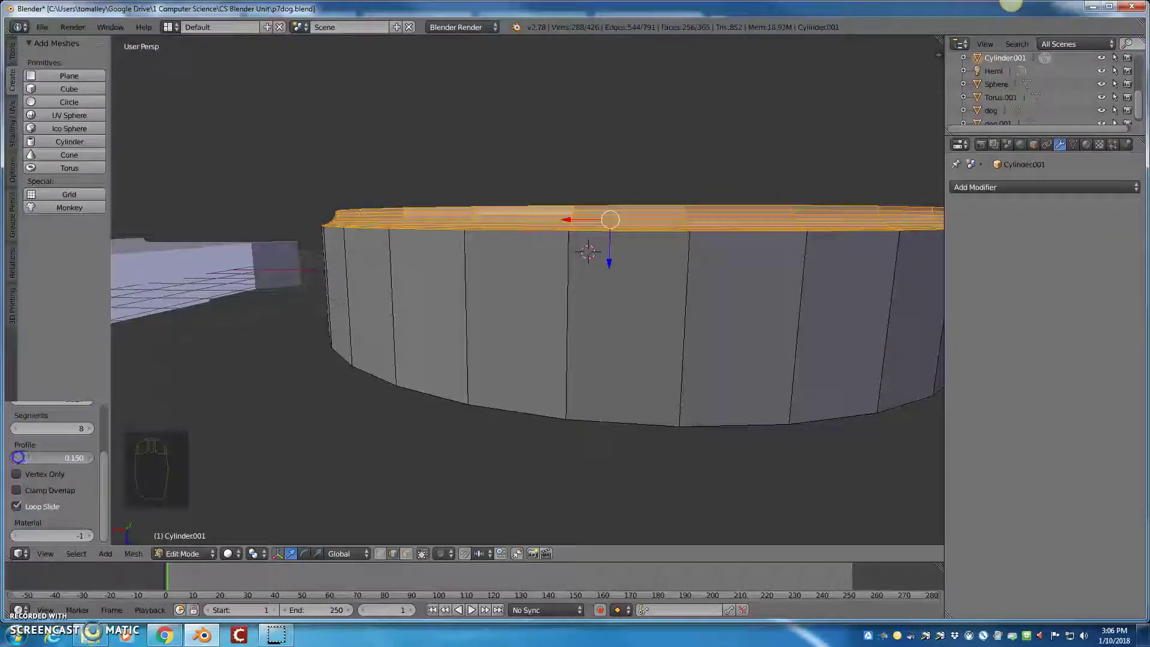
pyautogui.moveTo(179, 375)
pyautogui.mouseDown(button='middle')
pyautogui.moveTo(188, 386)
pyautogui.moveTo(193, 371)
pyautogui.mouseUp(button='middle')
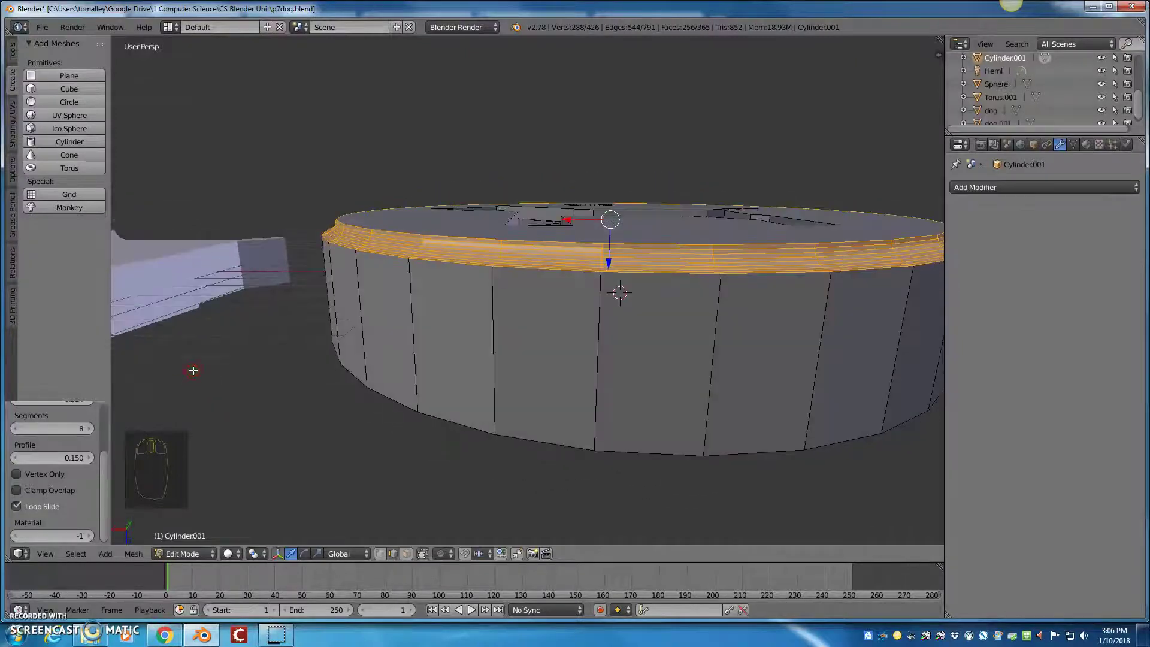
pyautogui.scroll(5, 77, 507)
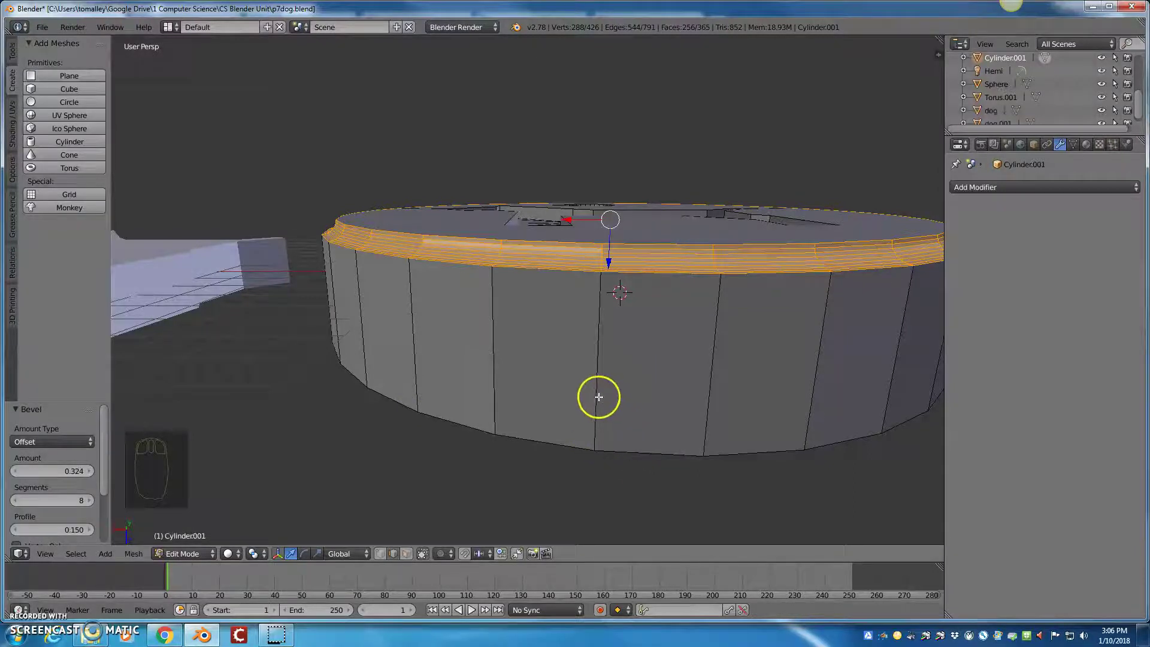
pyautogui.scroll(4, 583, 393)
pyautogui.scroll(-6, 582, 394)
pyautogui.moveTo(582, 394); pyautogui.dragTo(549, 360, button='middle')
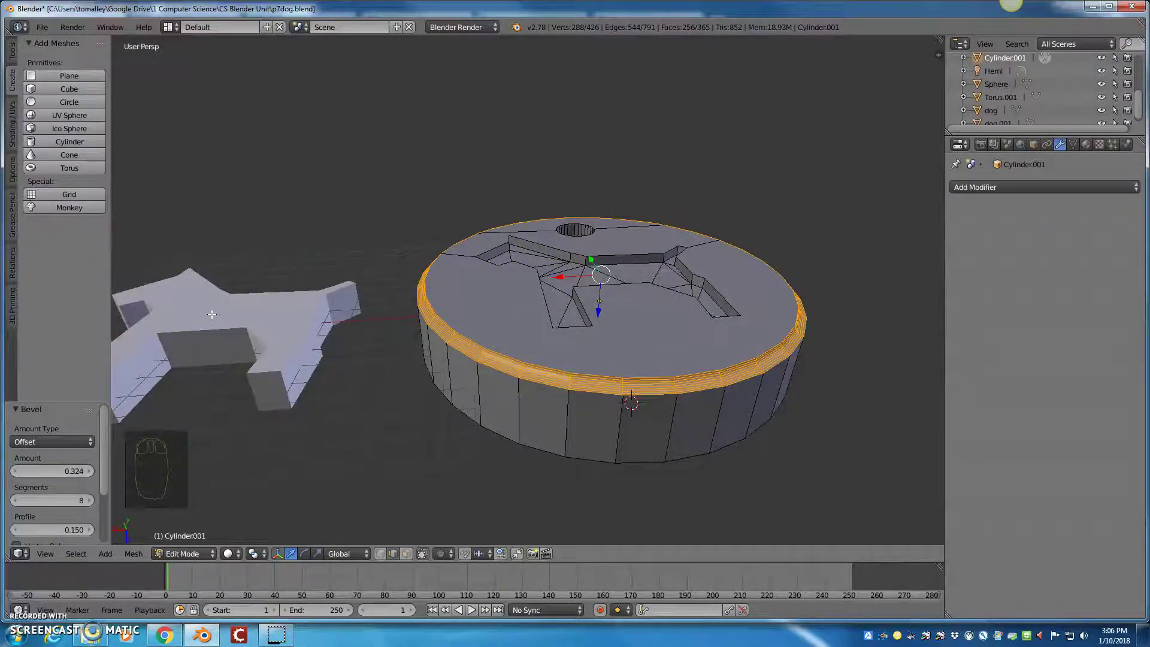
# Step: Leave the disc's Edit Mode, switch to editing the dog.001 model and clear its selection
pyautogui.press('Tab')
pyautogui.rightClick(240, 320)
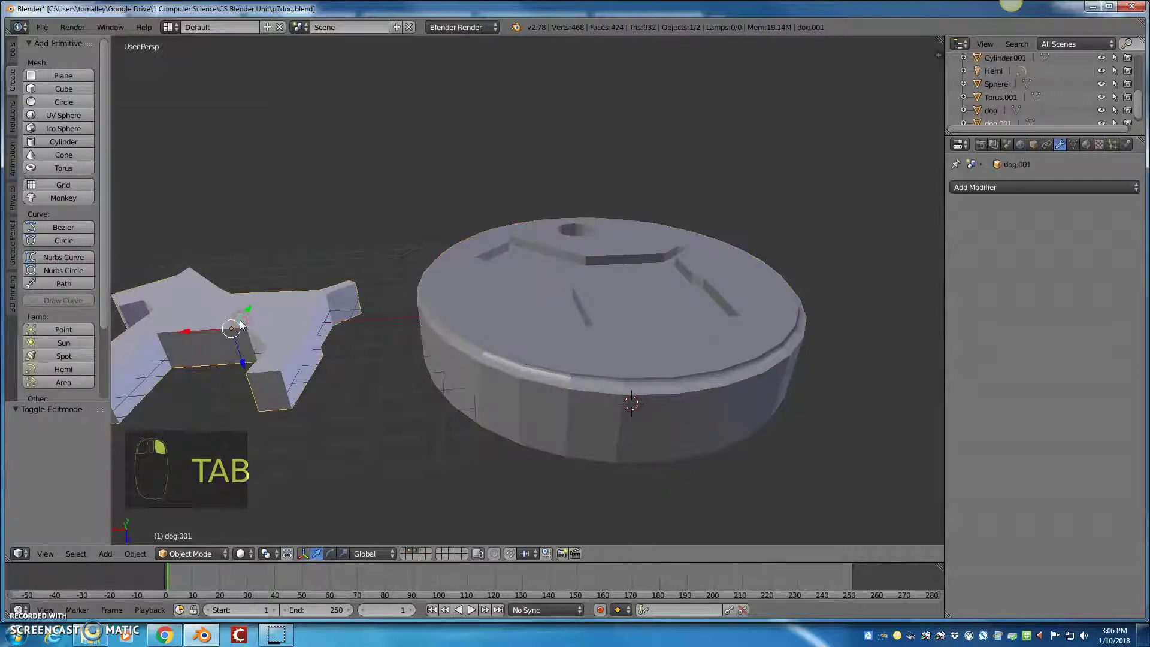
pyautogui.press('Tab')
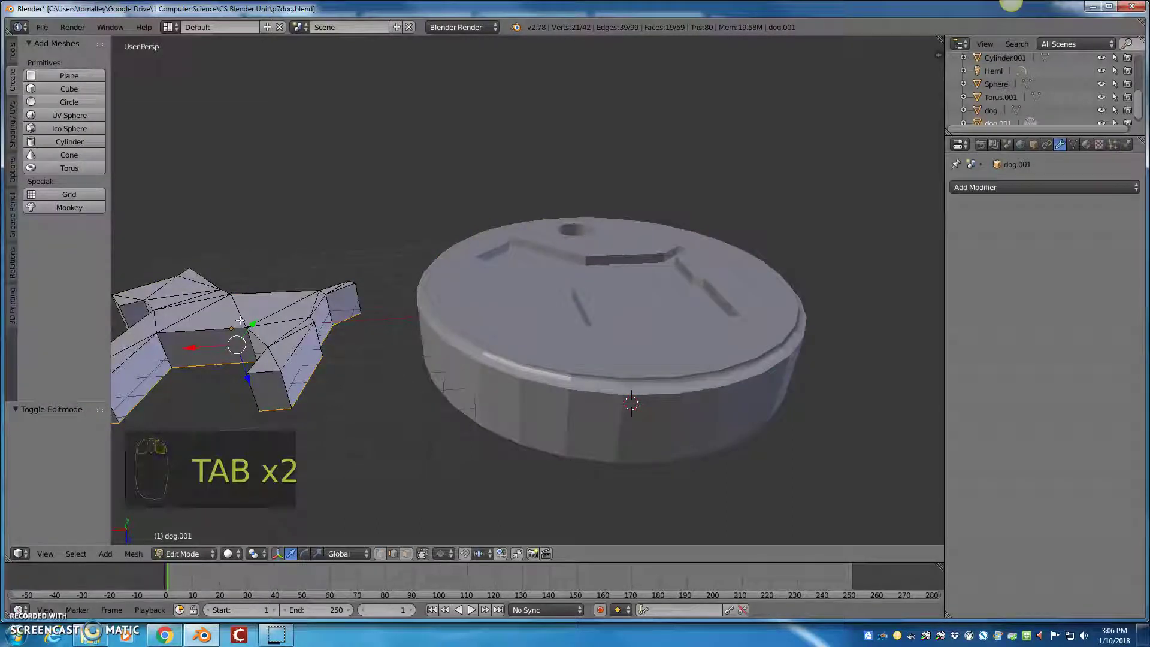
pyautogui.moveTo(240, 321); pyautogui.dragTo(411, 324, button='middle')
pyautogui.click(611, 336)
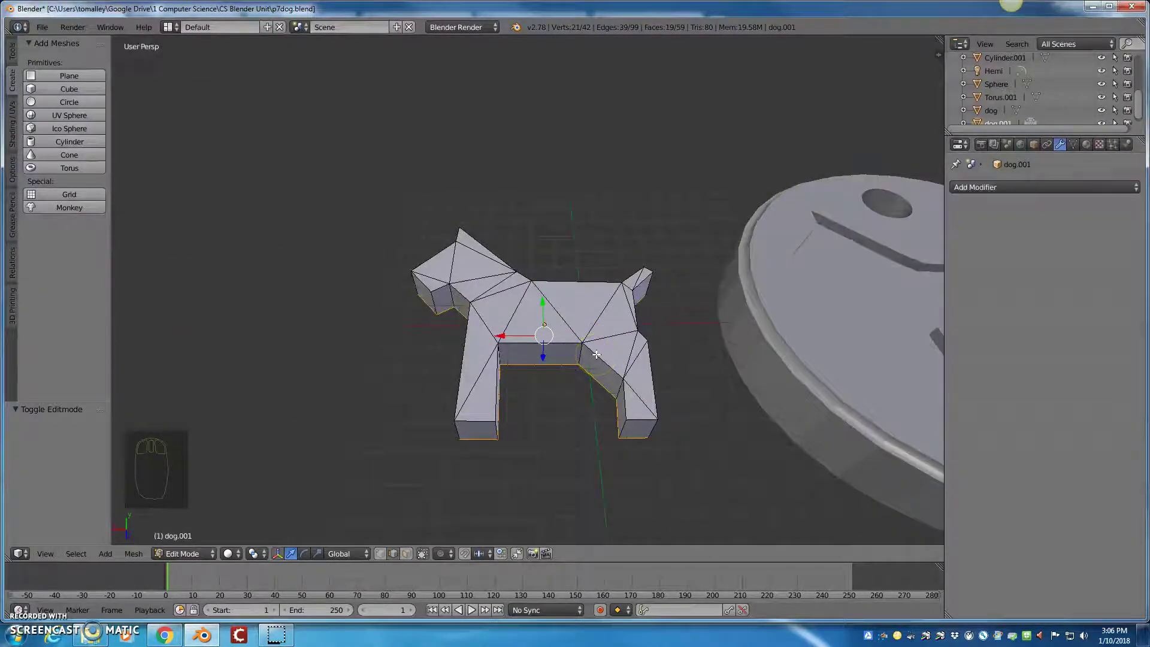
pyautogui.moveTo(530, 396)
pyautogui.mouseDown(button='middle')
pyautogui.moveTo(528, 252)
pyautogui.moveTo(530, 383)
pyautogui.mouseUp(button='middle')
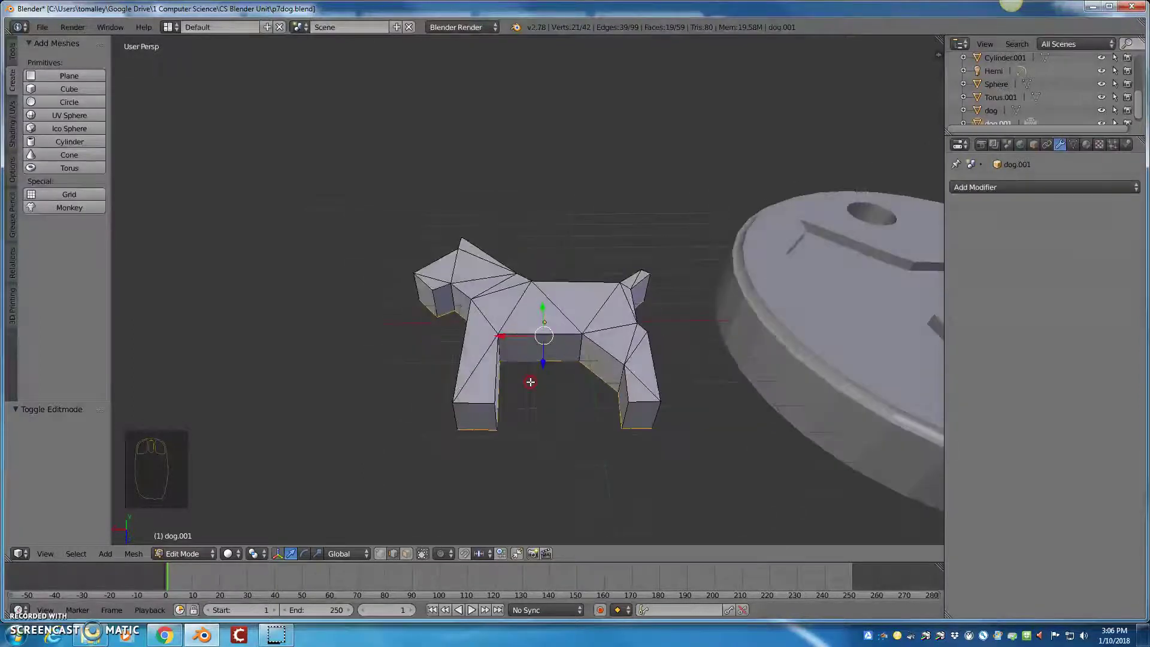
pyautogui.press('a')
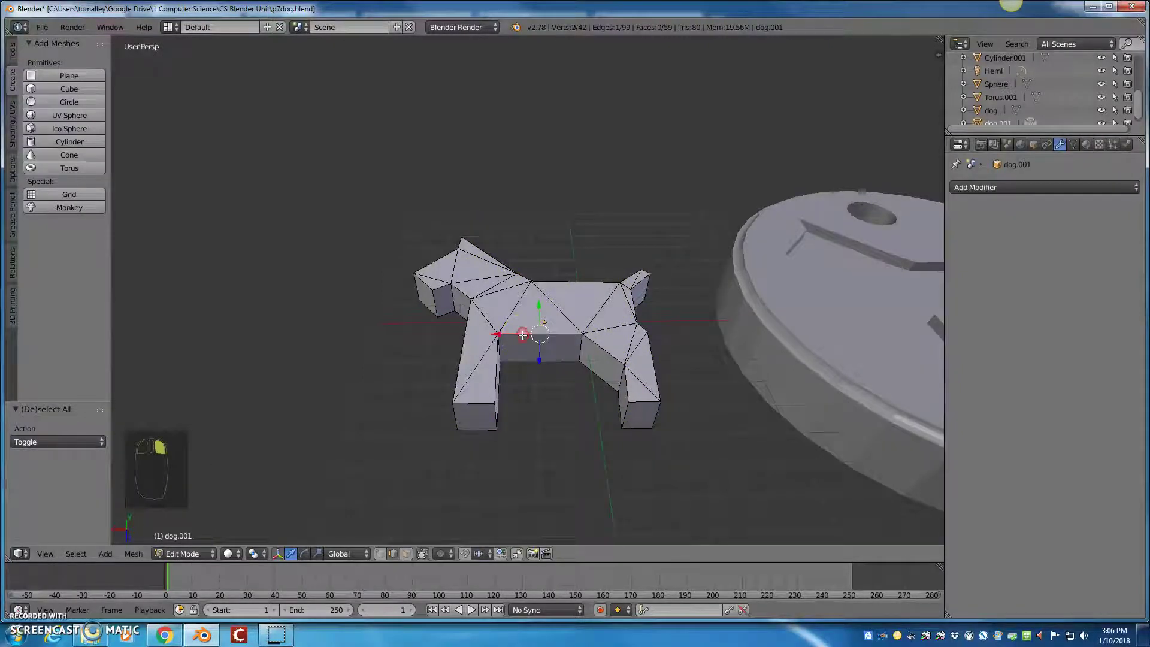
# Step: Select the dog's top-face outline edges along the belly, hind leg, rump and tail
pyautogui.click(604, 348)
pyautogui.keyDown('shift'); pyautogui.rightClick(631, 388); pyautogui.keyUp('shift')
pyautogui.keyDown('shift'); pyautogui.rightClick(655, 361); pyautogui.keyUp('shift')
pyautogui.keyDown('shift'); pyautogui.rightClick(652, 340); pyautogui.keyUp('shift')
pyautogui.keyDown('shift'); pyautogui.rightClick(633, 306); pyautogui.keyUp('shift')
pyautogui.keyDown('shift'); pyautogui.rightClick(638, 289); pyautogui.keyUp('shift')
pyautogui.keyDown('shift'); pyautogui.rightClick(641, 282); pyautogui.keyUp('shift')
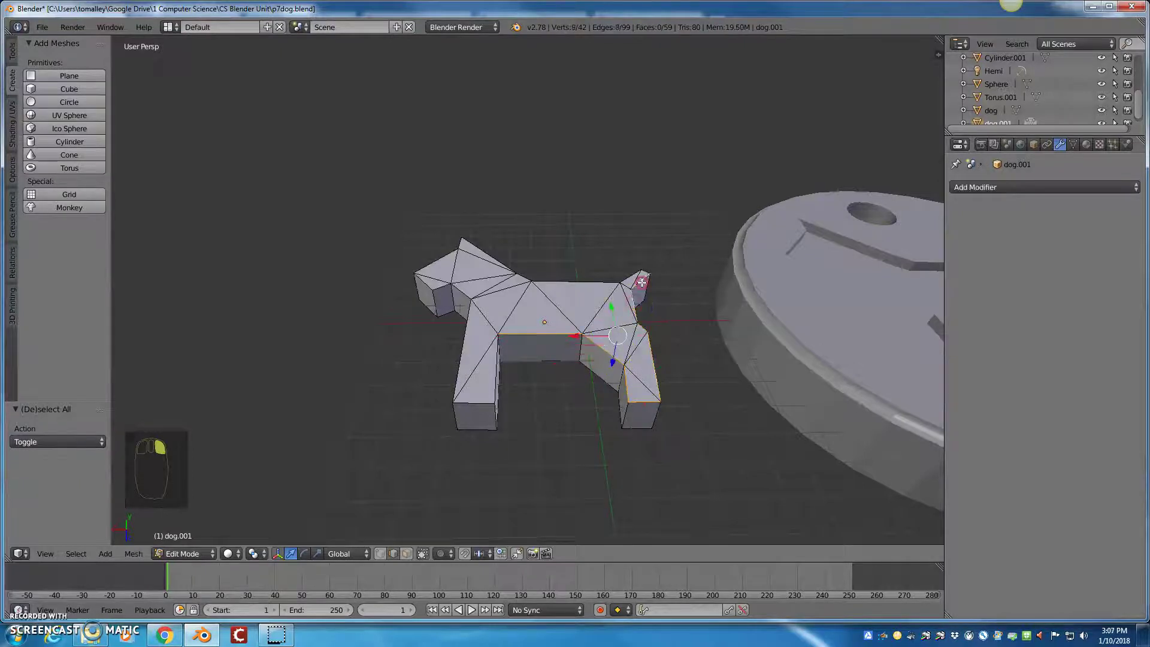
pyautogui.keyDown('shift'); pyautogui.rightClick(646, 271); pyautogui.keyUp('shift')
pyautogui.keyDown('shift'); pyautogui.rightClick(636, 278); pyautogui.keyUp('shift')
# Step: Add the outline edges of the back, head and front leg, plus the remaining hind-leg edges, to the selection
pyautogui.keyDown('shift'); pyautogui.rightClick(523, 279); pyautogui.keyUp('shift')
pyautogui.keyDown('shift'); pyautogui.rightClick(516, 274); pyautogui.keyUp('shift')
pyautogui.keyDown('shift'); pyautogui.rightClick(457, 238); pyautogui.keyUp('shift')
pyautogui.keyDown('shift'); pyautogui.rightClick(462, 242); pyautogui.keyUp('shift')
pyautogui.keyDown('shift'); pyautogui.rightClick(445, 253); pyautogui.keyUp('shift')
pyautogui.keyDown('shift'); pyautogui.rightClick(419, 278); pyautogui.keyUp('shift')
pyautogui.keyDown('shift'); pyautogui.rightClick(437, 287); pyautogui.keyUp('shift')
pyautogui.keyDown('shift'); pyautogui.rightClick(472, 299); pyautogui.keyUp('shift')
pyautogui.keyDown('shift'); pyautogui.rightClick(462, 401); pyautogui.keyUp('shift')
pyautogui.keyDown('shift'); pyautogui.rightClick(499, 382); pyautogui.keyUp('shift')
pyautogui.keyDown('shift'); pyautogui.rightClick(516, 329); pyautogui.keyUp('shift')
pyautogui.keyDown('shift'); pyautogui.rightClick(667, 381); pyautogui.keyUp('shift')
pyautogui.keyDown('shift'); pyautogui.rightClick(630, 383); pyautogui.keyUp('shift')
# Step: Try a one-segment bevel with an offset of about 0.806 on the dog's selected top outline edges, and undo it
pyautogui.scroll(2, 524, 299)
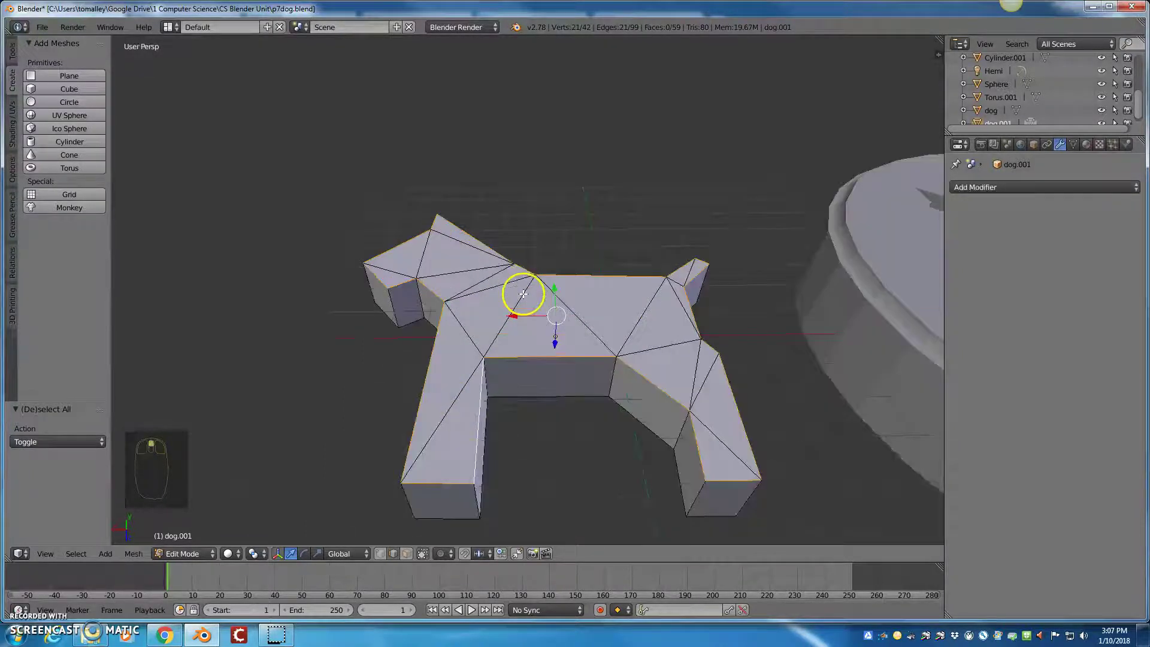
pyautogui.keyDown('ctrl'); pyautogui.scroll(-3, 520, 324); pyautogui.keyUp('ctrl')
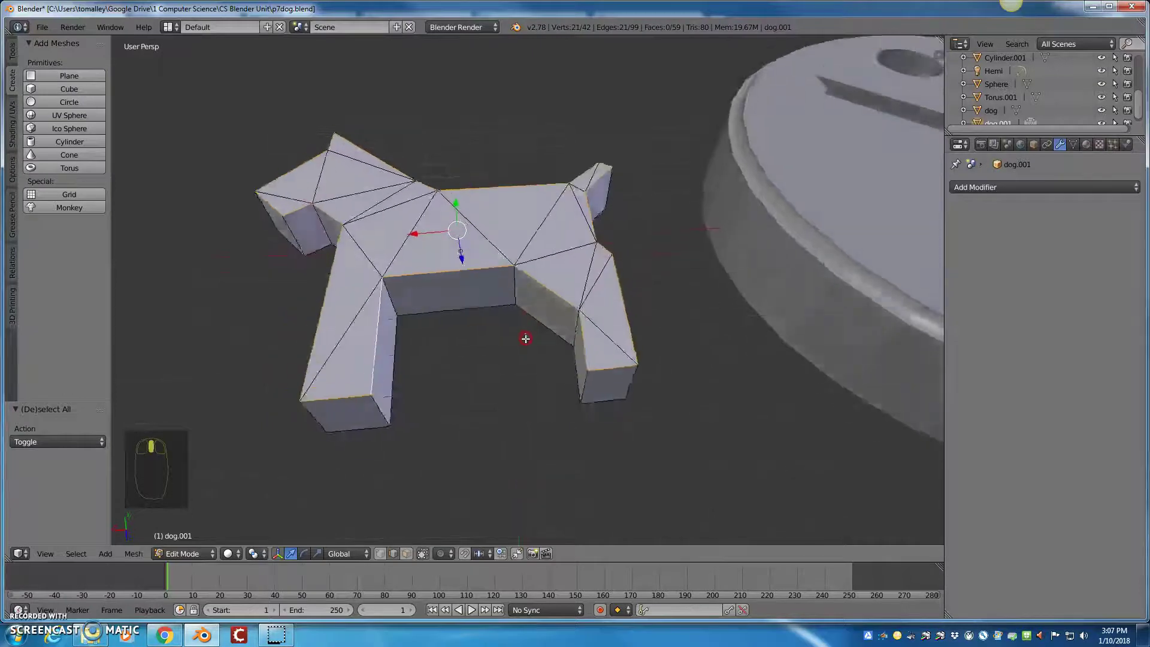
pyautogui.keyDown('shift'); pyautogui.scroll(-2, 521, 351); pyautogui.keyUp('shift')
pyautogui.keyDown('ctrl'); pyautogui.scroll(2, 509, 324); pyautogui.keyUp('ctrl')
pyautogui.keyDown('shift'); pyautogui.scroll(2, 513, 326); pyautogui.keyUp('shift')
pyautogui.scroll(2, 507, 324)
pyautogui.scroll(-2, 434, 324)
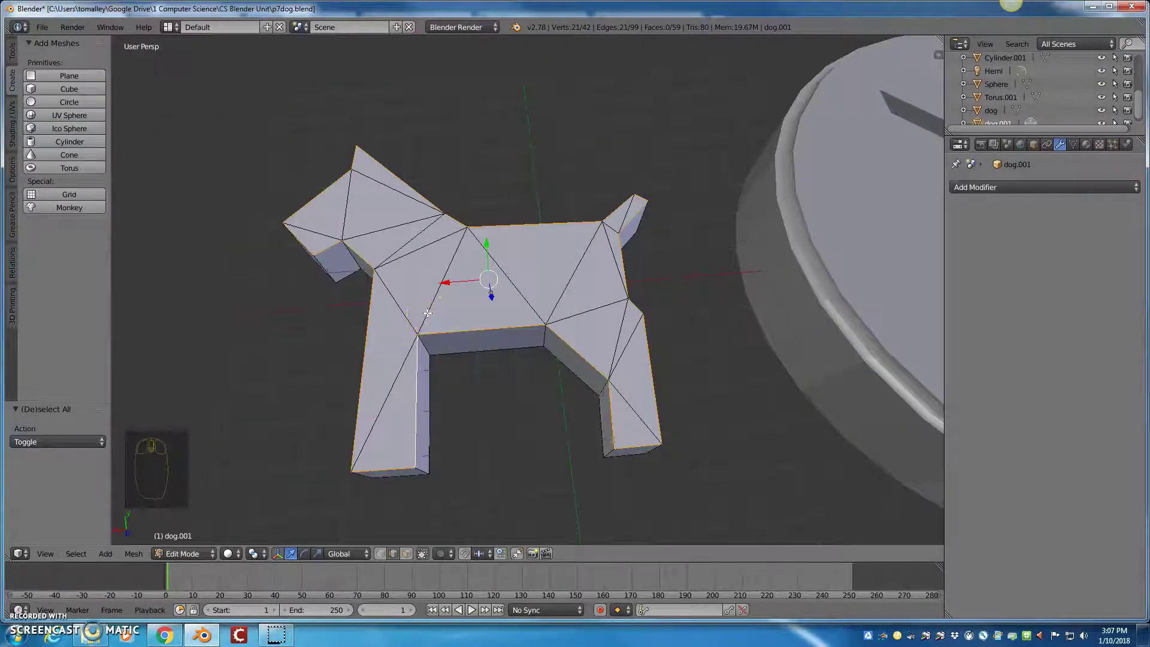
pyautogui.hotkey('ctrl', 'b')
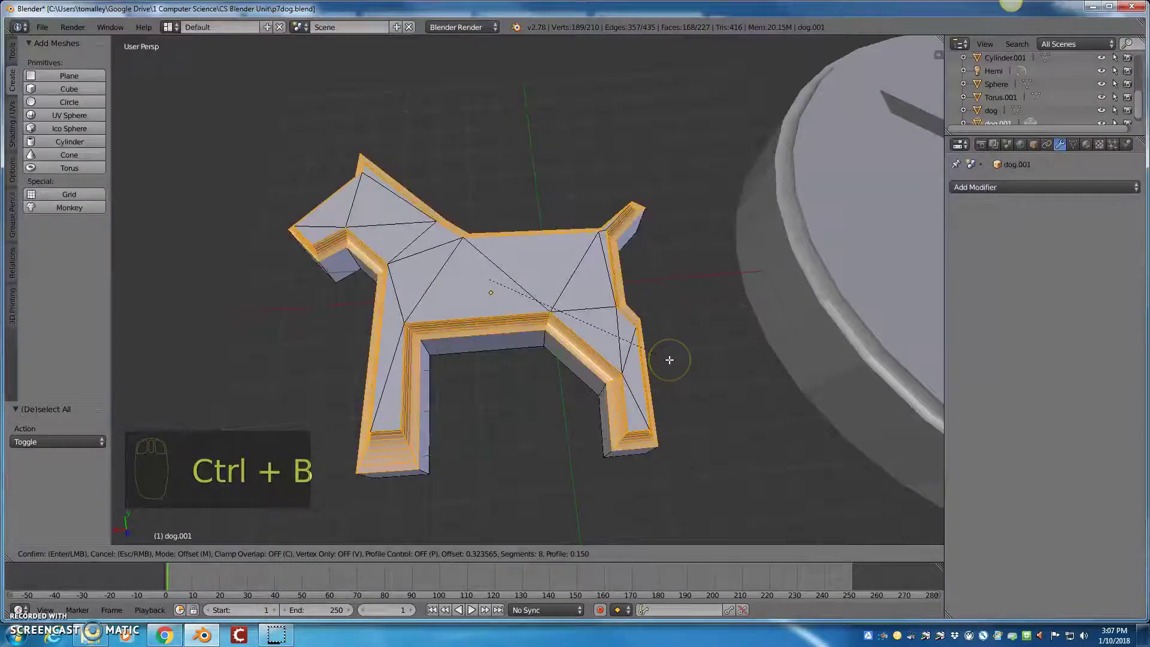
pyautogui.scroll(-7, 670, 359)
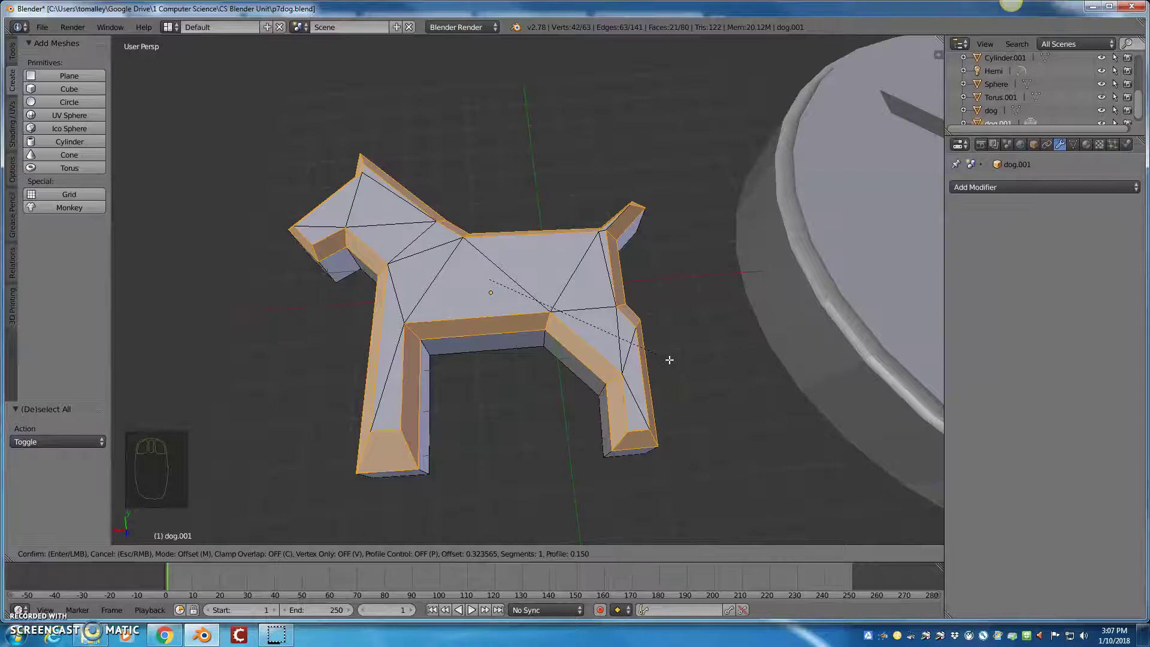
pyautogui.click(662, 352)
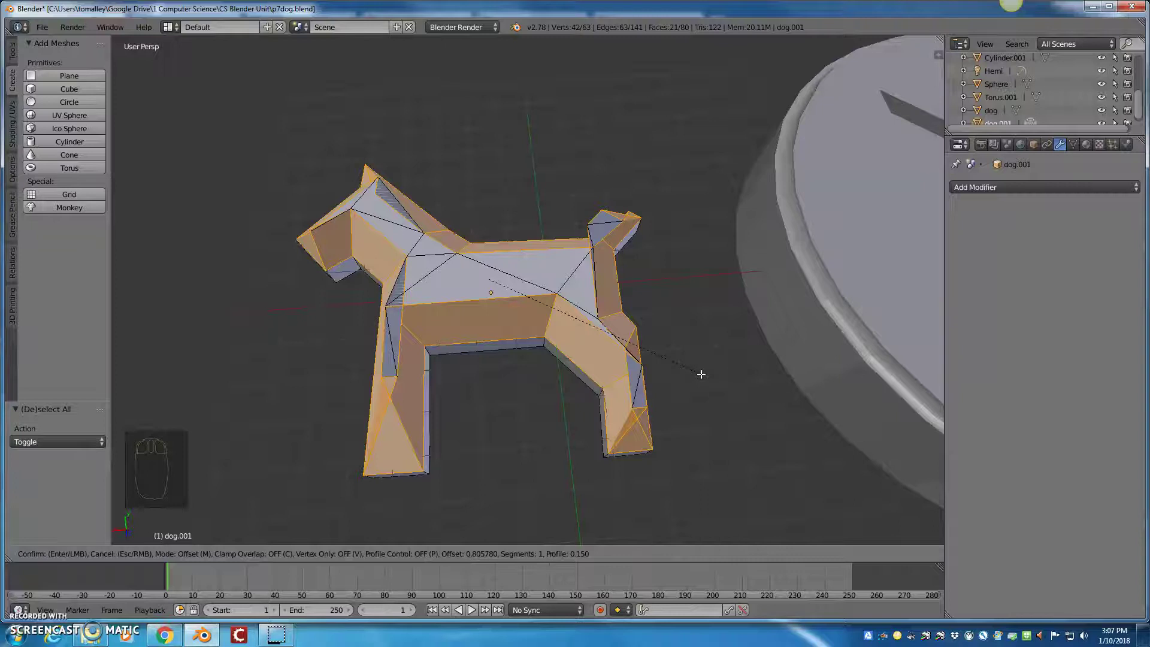
pyautogui.press('Return')
pyautogui.click(616, 219)
pyautogui.moveTo(615, 218); pyautogui.dragTo(619, 251, button='middle')
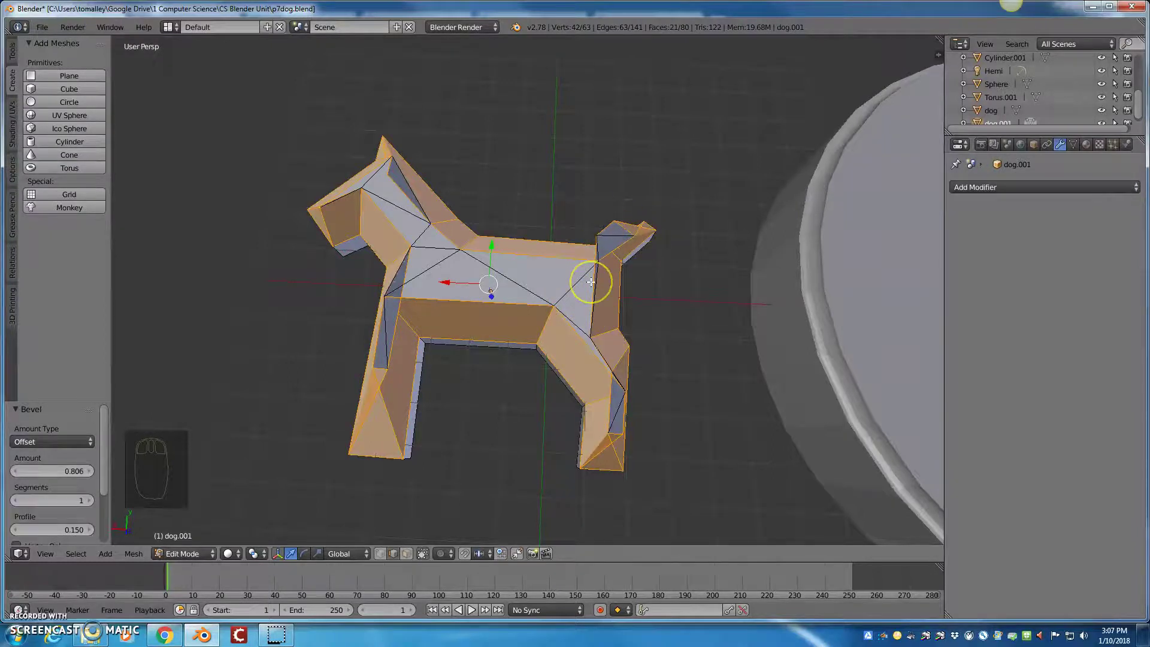
pyautogui.hotkey('ctrl', 'z')
# Step: Bevel the dog's selected top outline edges with a single segment and a small offset of about 0.116
pyautogui.hotkey('ctrl', 'b')
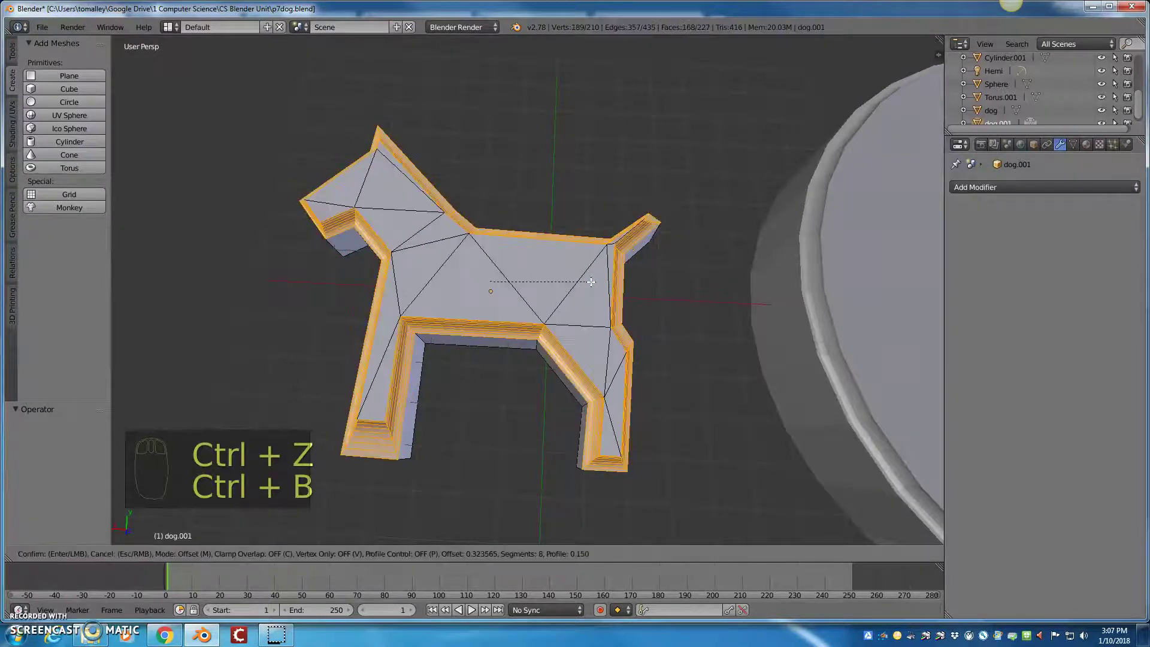
pyautogui.scroll(-5, 591, 283)
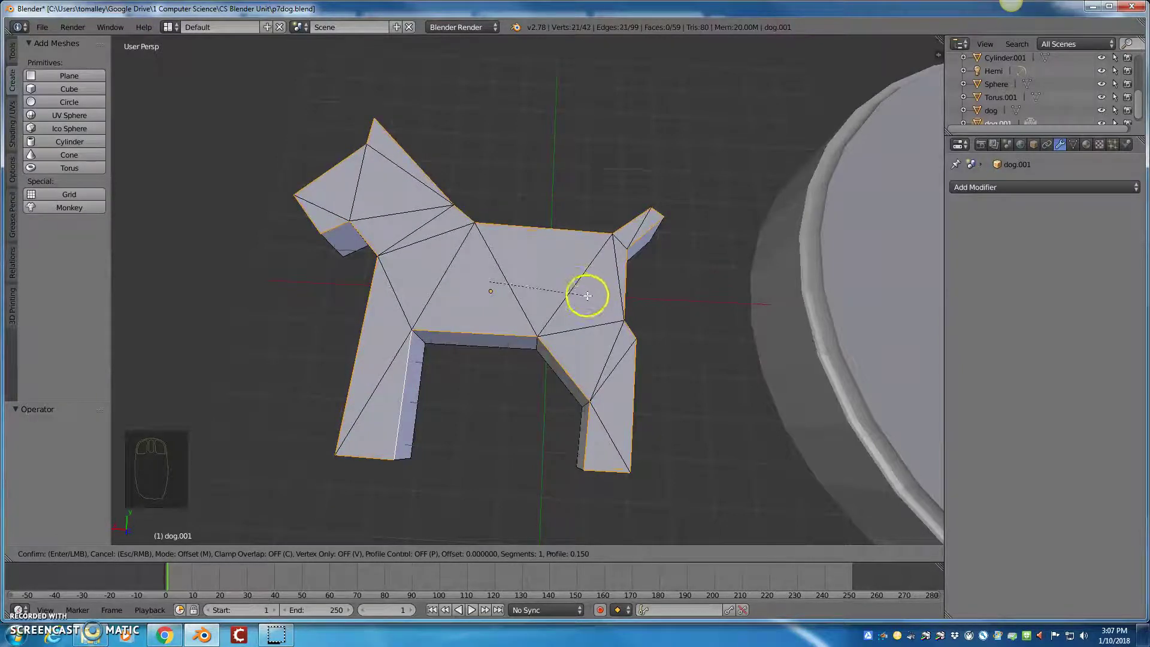
pyautogui.click(597, 300)
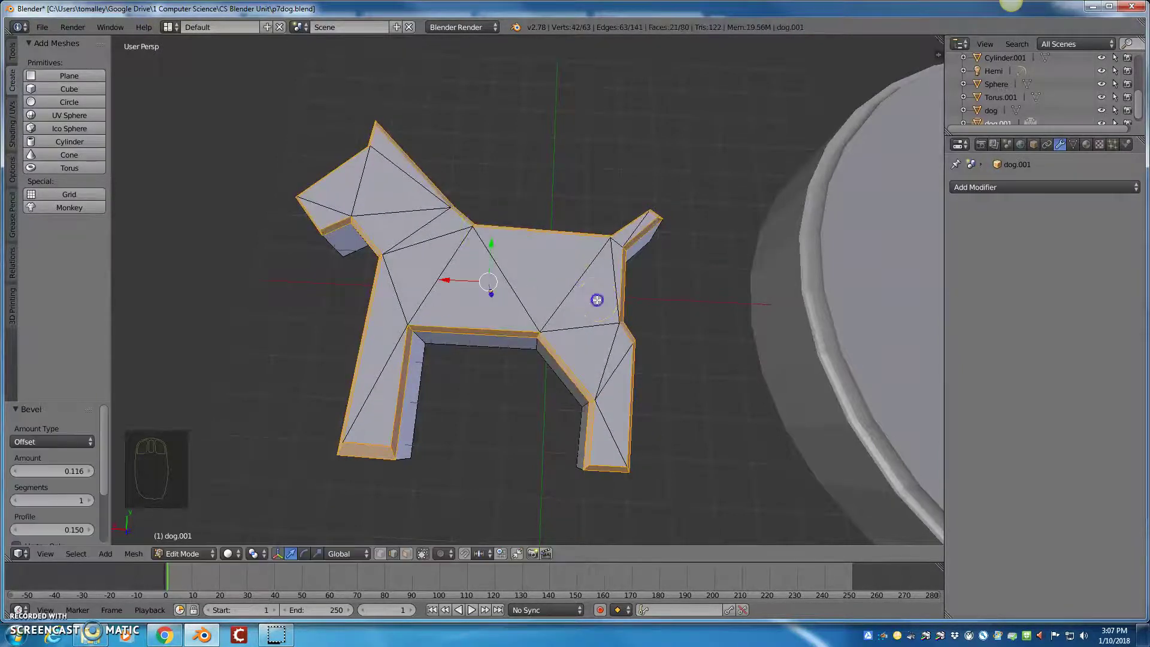
# Step: Set the dog outline bevel to 7 segments with a profile of 0.510 and check its shape around the model
pyautogui.moveTo(433, 218)
pyautogui.mouseDown(button='middle')
pyautogui.moveTo(589, 152)
pyautogui.moveTo(545, 187)
pyautogui.moveTo(441, 200)
pyautogui.mouseUp(button='middle')
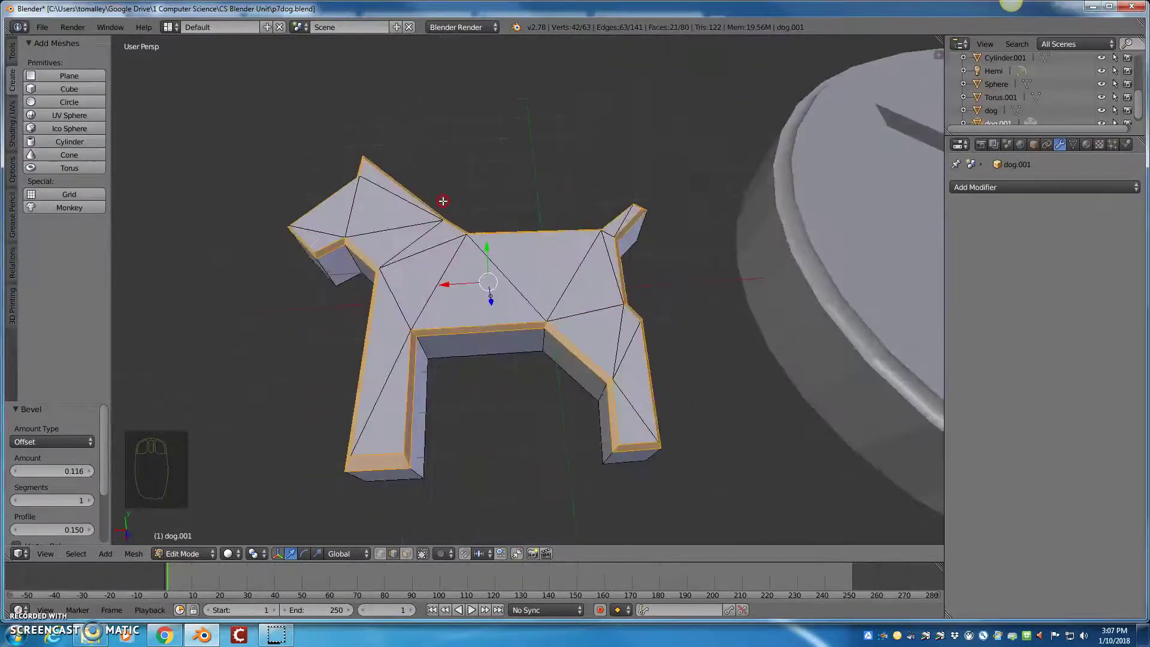
pyautogui.moveTo(51, 500); pyautogui.dragTo(172, 395)
pyautogui.moveTo(172, 396); pyautogui.dragTo(192, 323, button='middle')
pyautogui.moveTo(53, 527); pyautogui.dragTo(68, 529)
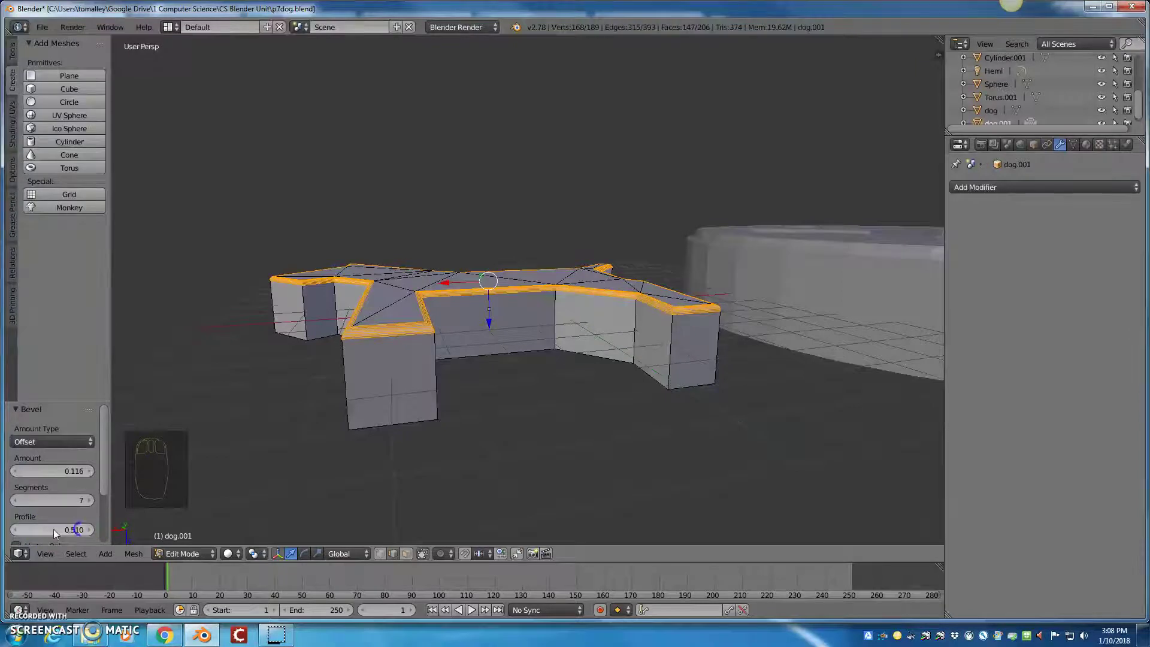
pyautogui.moveTo(588, 372); pyautogui.dragTo(578, 416, button='middle')
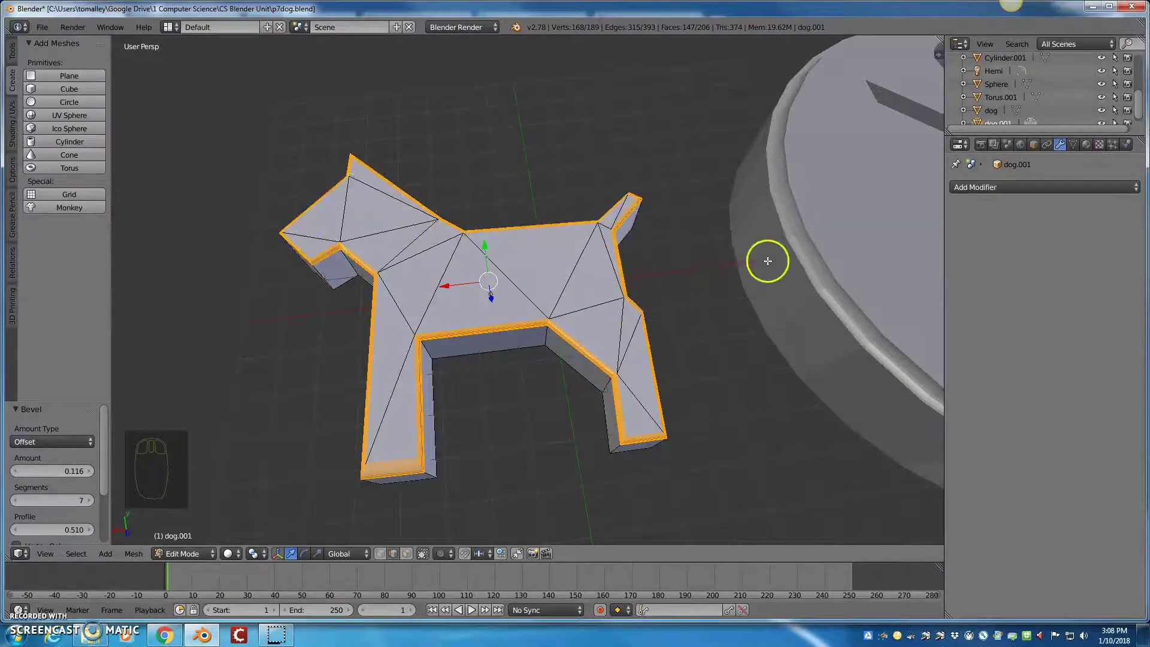
pyautogui.scroll(-4, 589, 356)
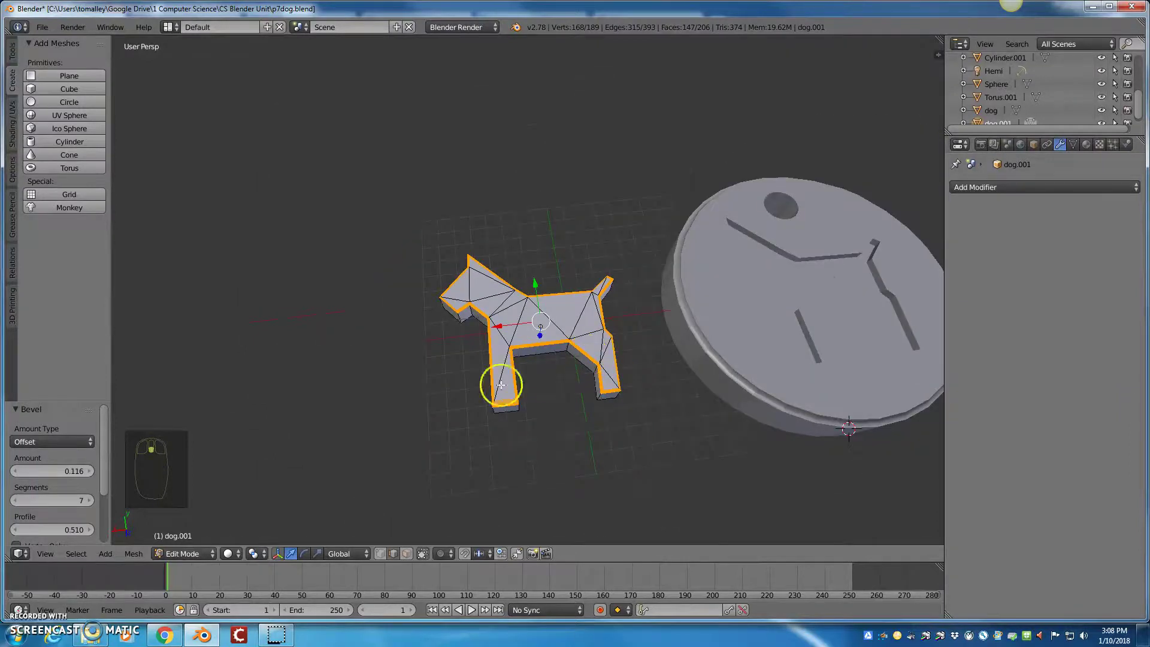